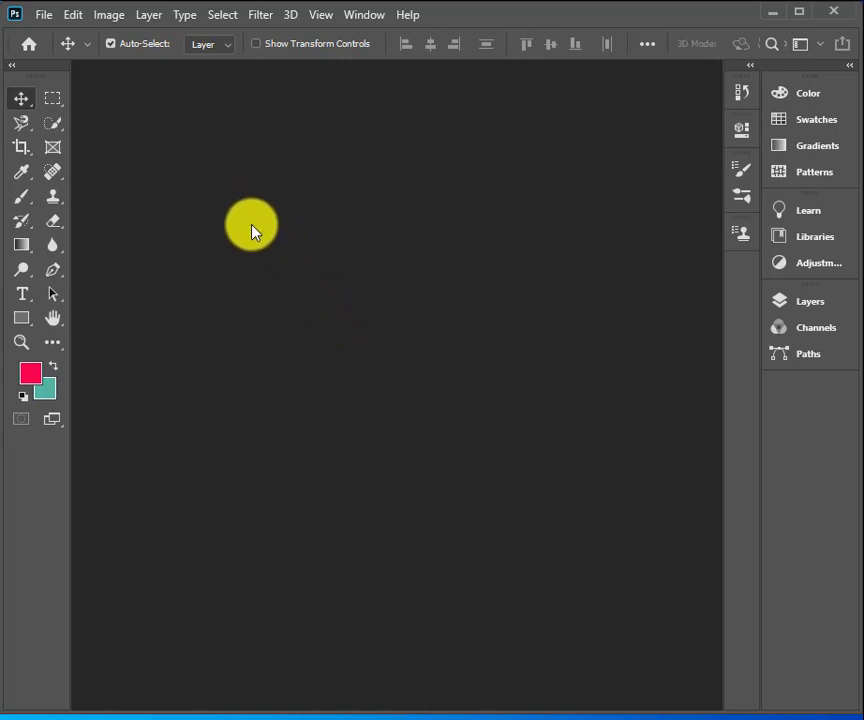
left_click(44, 16)
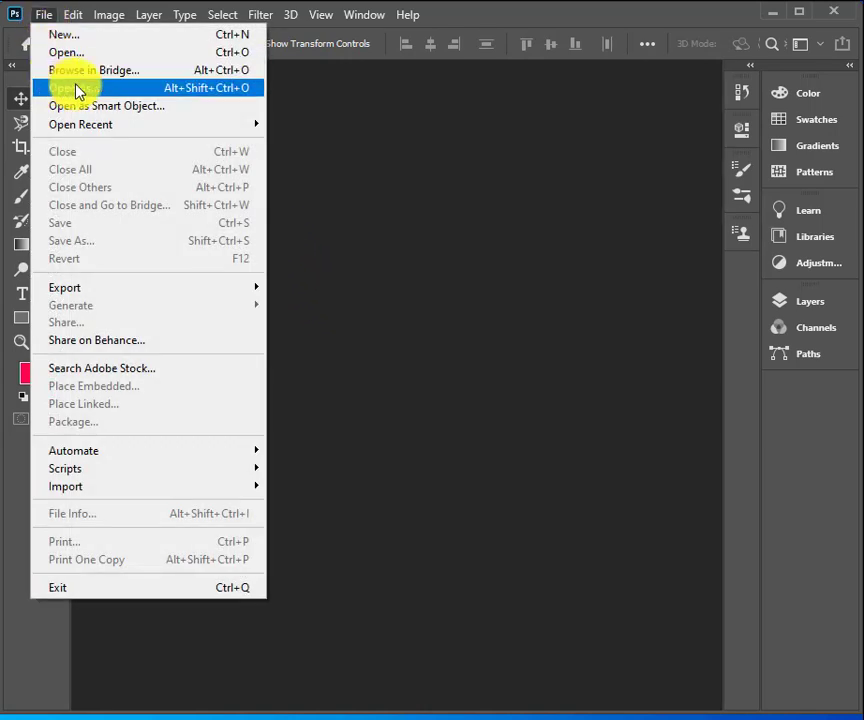
left_click(72, 54)
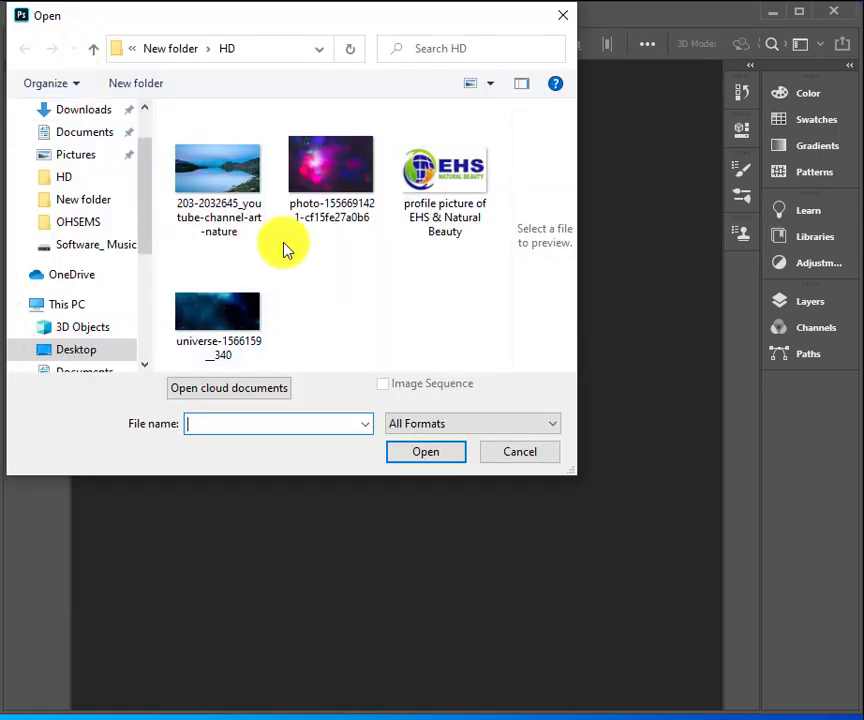
left_click(233, 179)
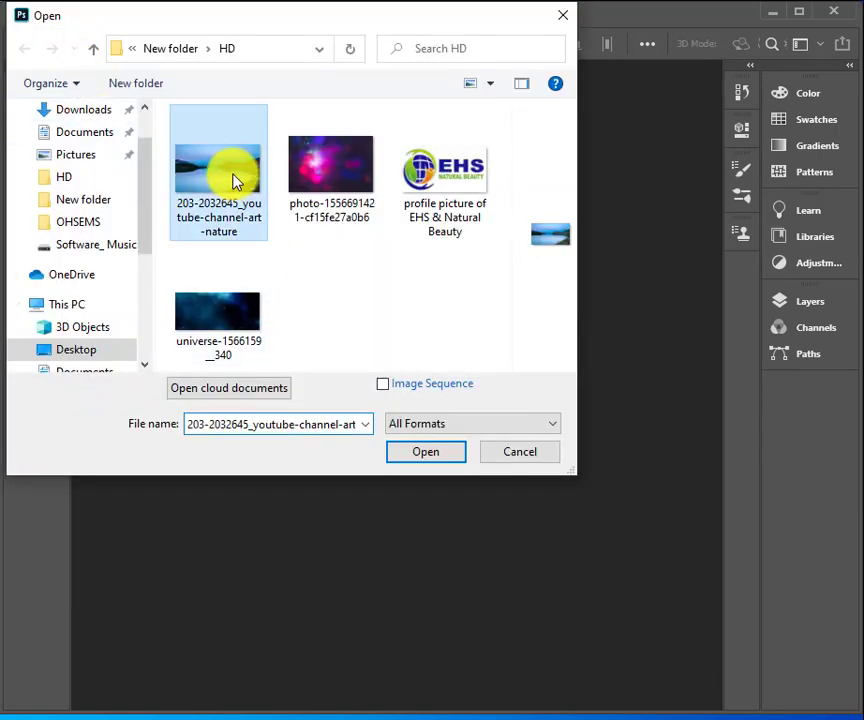
left_click(427, 455)
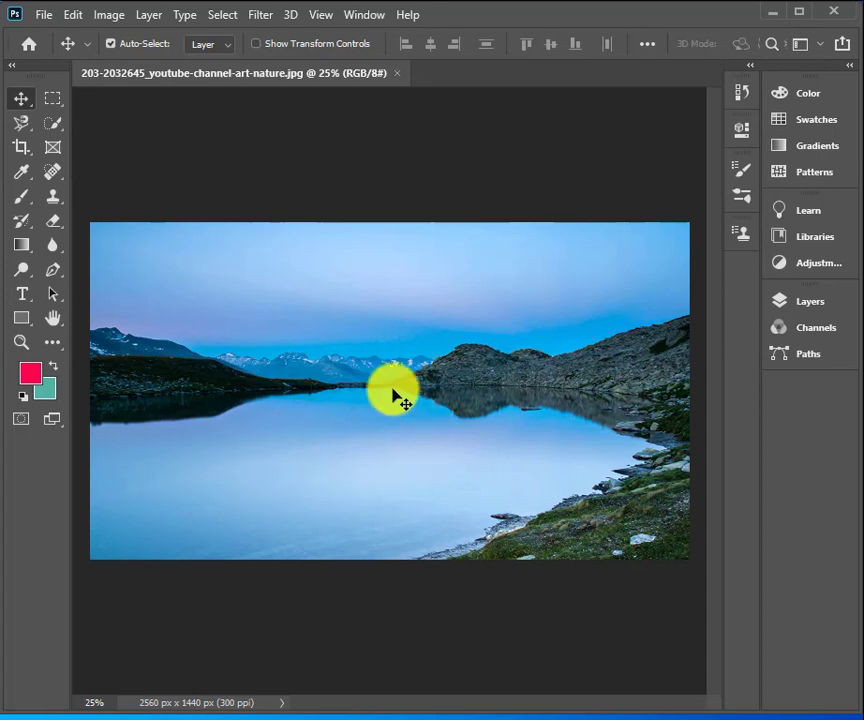
- Check the nature image's width, height, proportion link and resolution in the Image Size settings
left_click(110, 15)
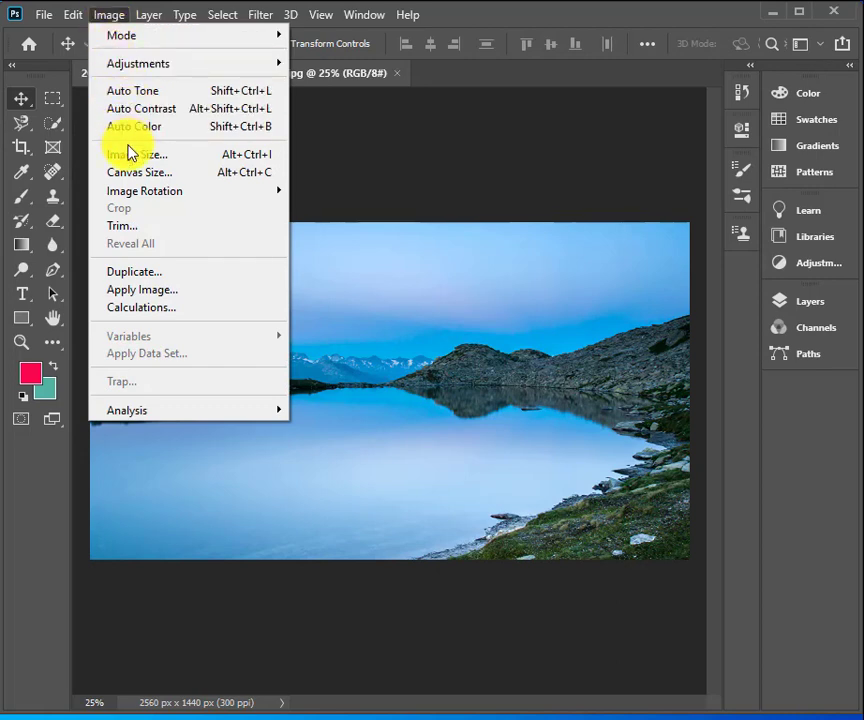
left_click(173, 160)
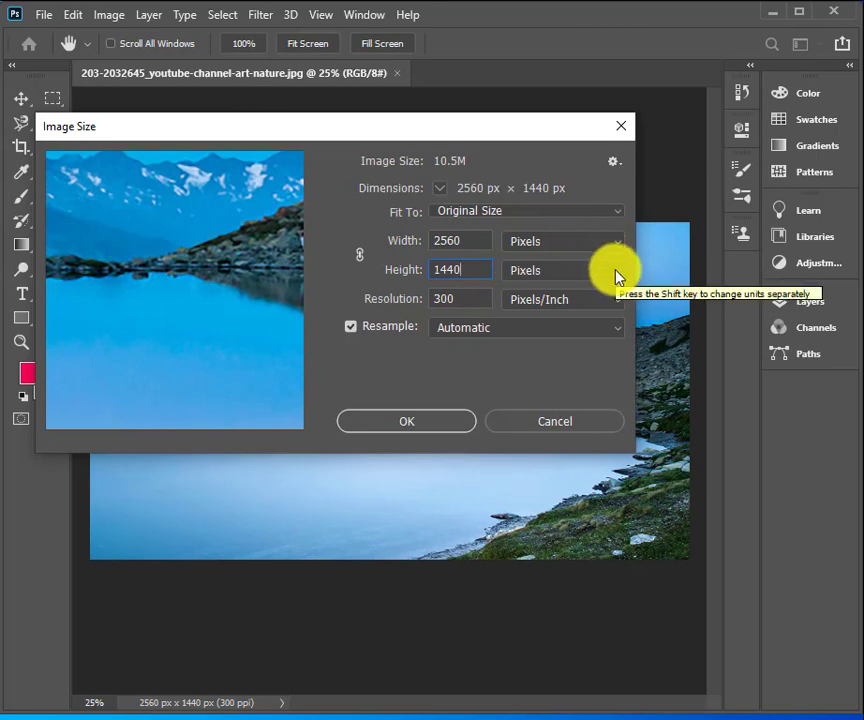
left_click(359, 256)
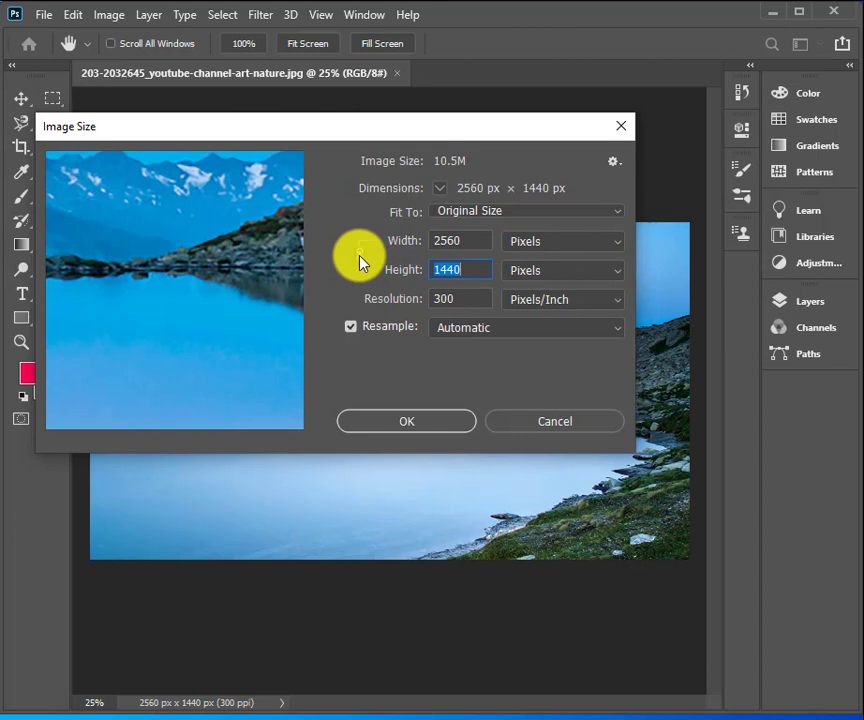
left_click(476, 269)
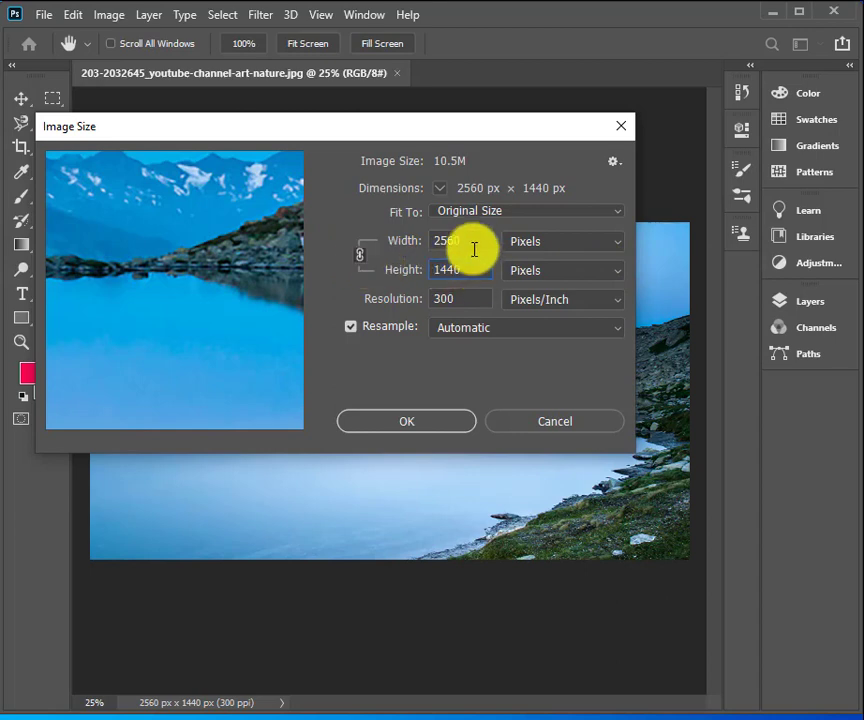
left_click(359, 262)
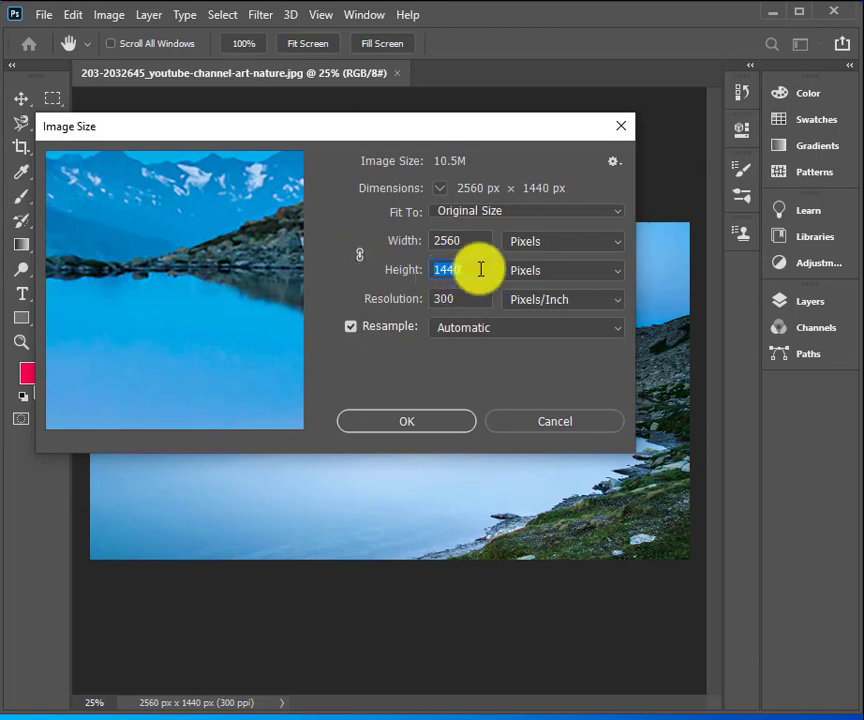
double_click(468, 299)
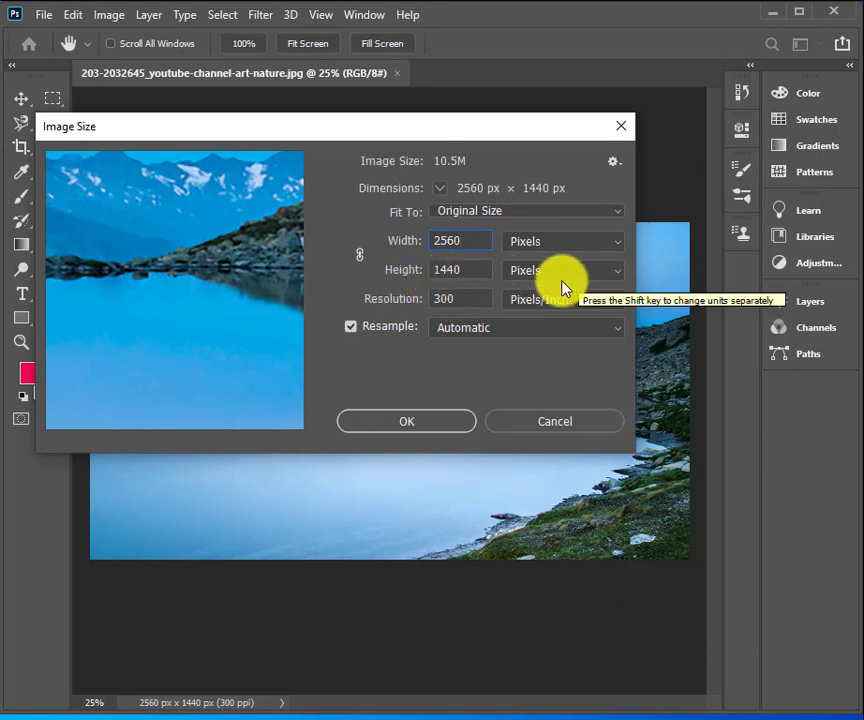
left_click(416, 422)
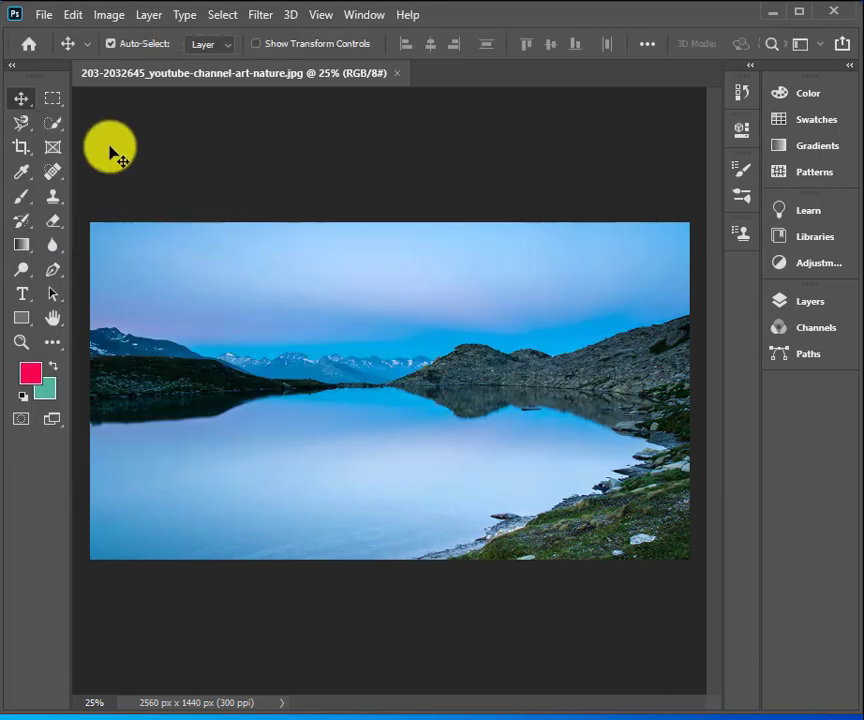
- Create a new 1546 × 423 px document at 300 pixels/inch with a white background
left_click(44, 15)
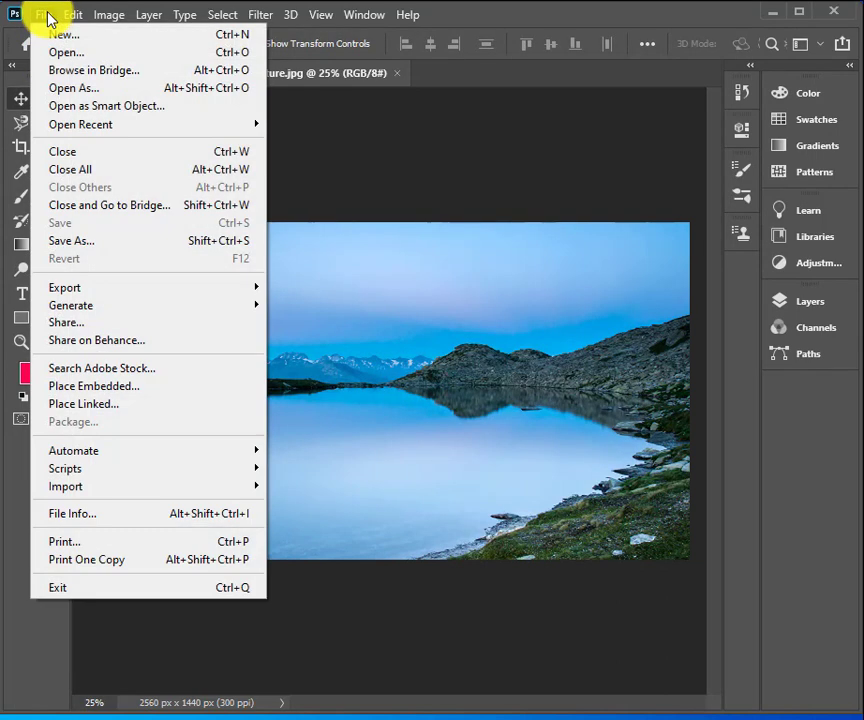
left_click(60, 34)
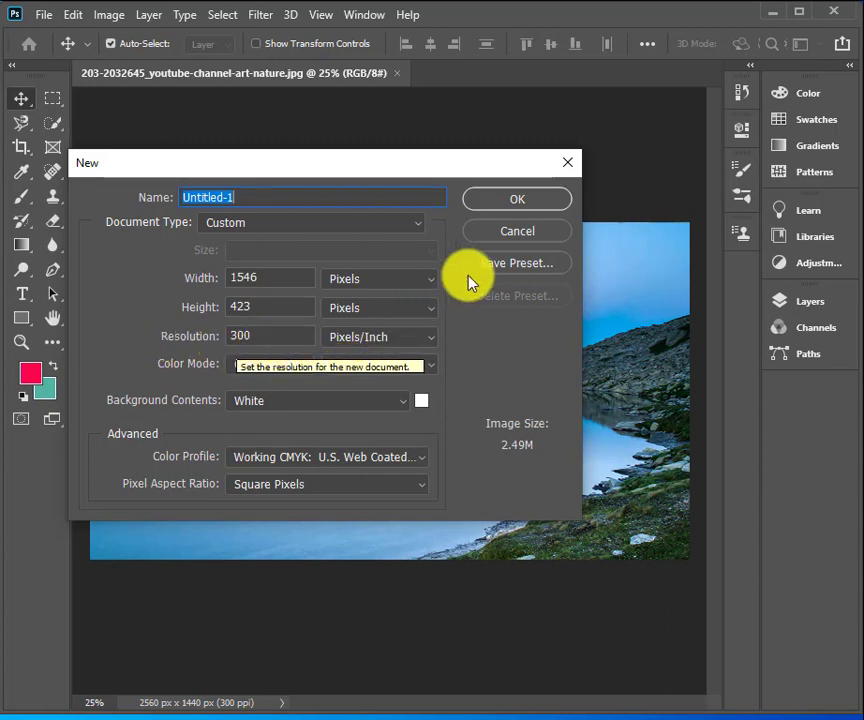
left_click(519, 202)
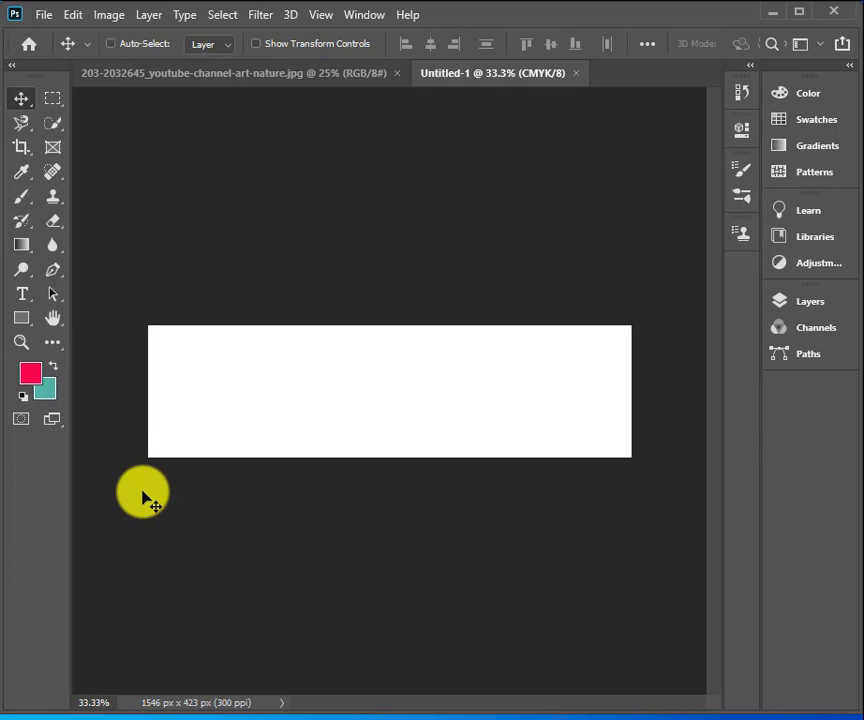
- Copy the entire white canvas of the new document and paste it into the nature image
key("ctrl")
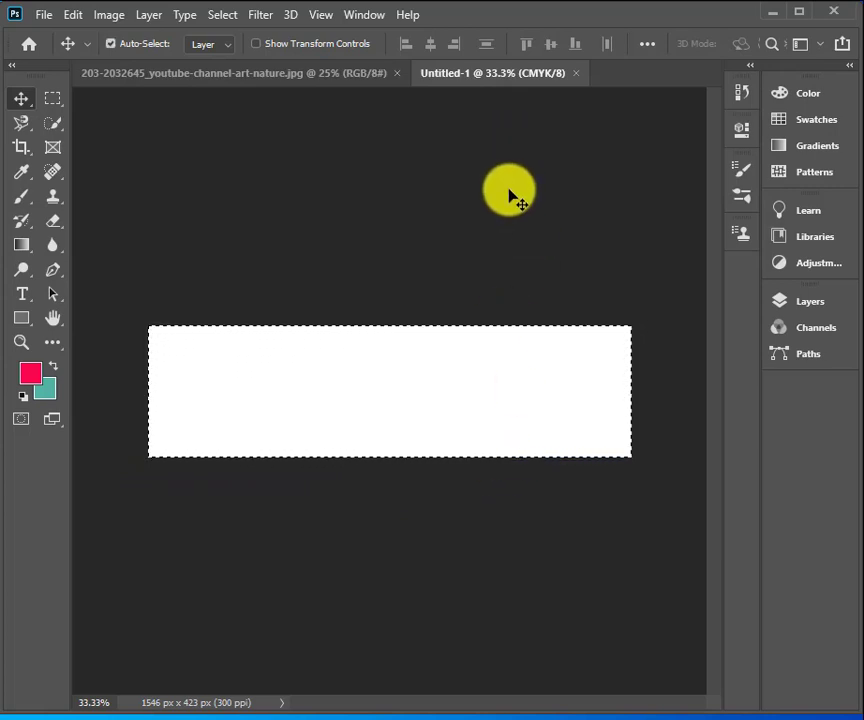
left_click(356, 75)
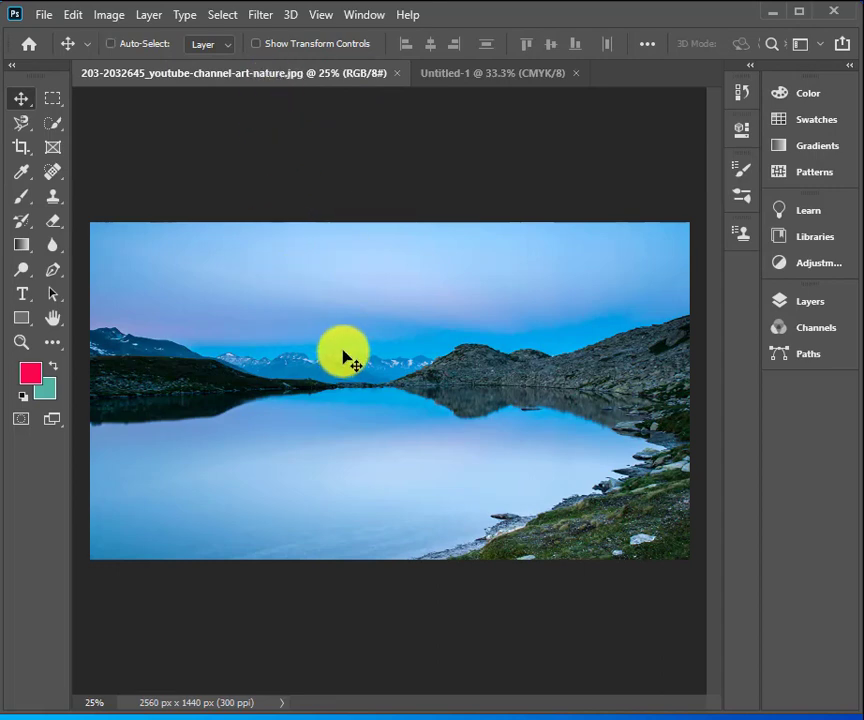
key("ctrl+v")
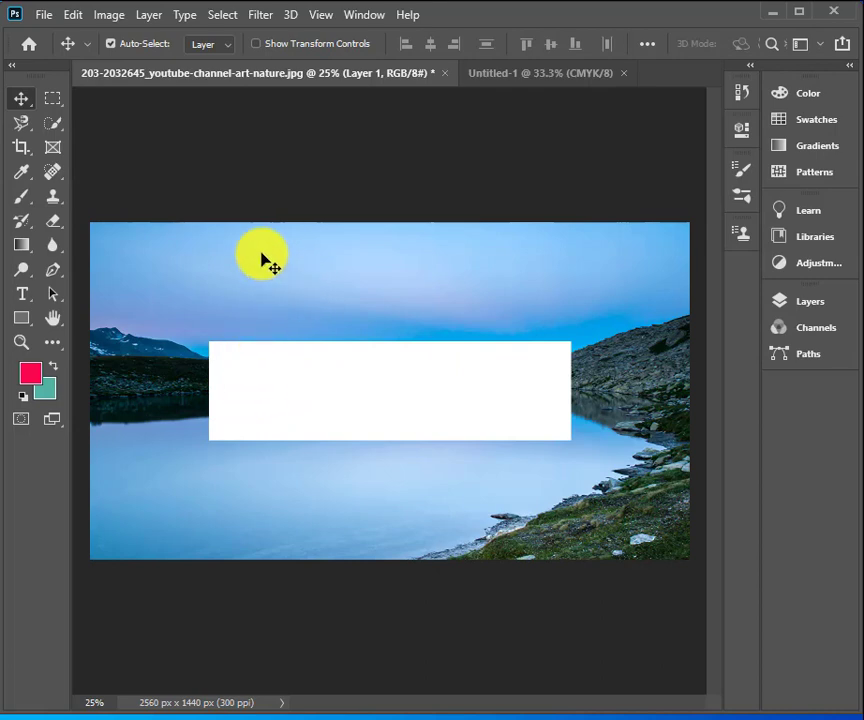
- Open the logo image "profile picture of EHS & Natural Beauty" from the HD folder
left_click(45, 17)
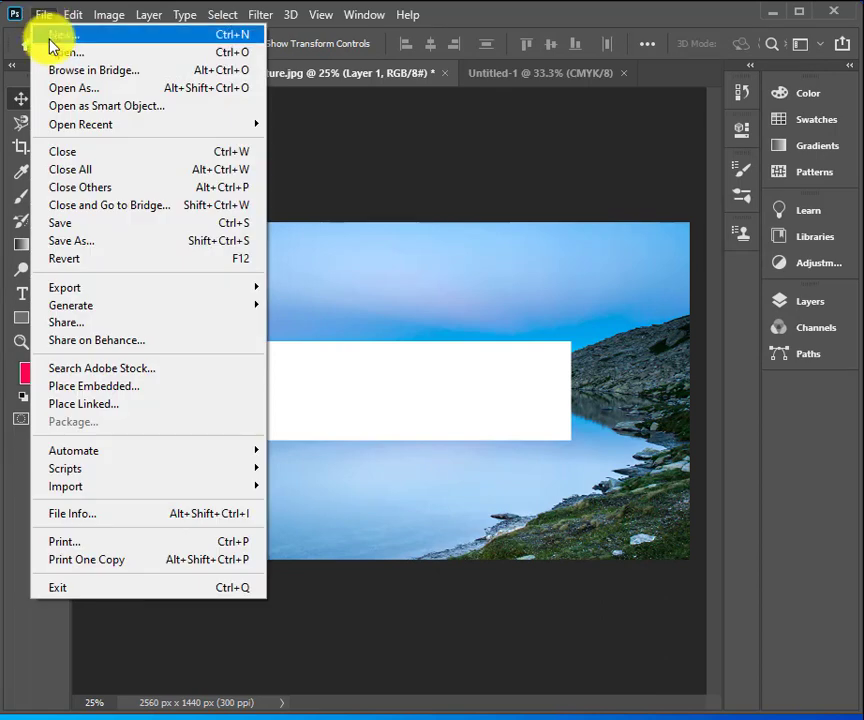
left_click(66, 55)
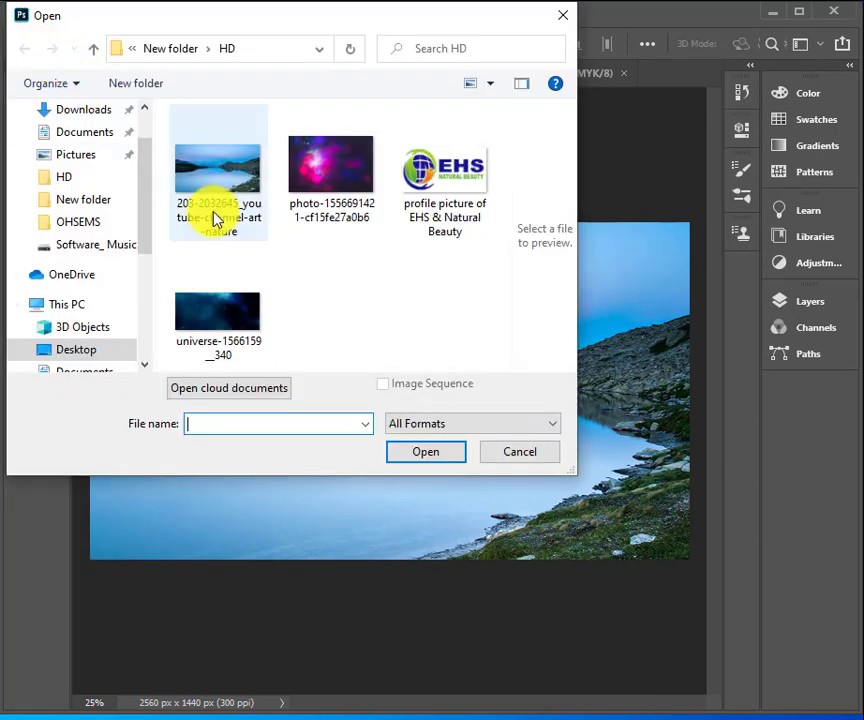
left_click(463, 167)
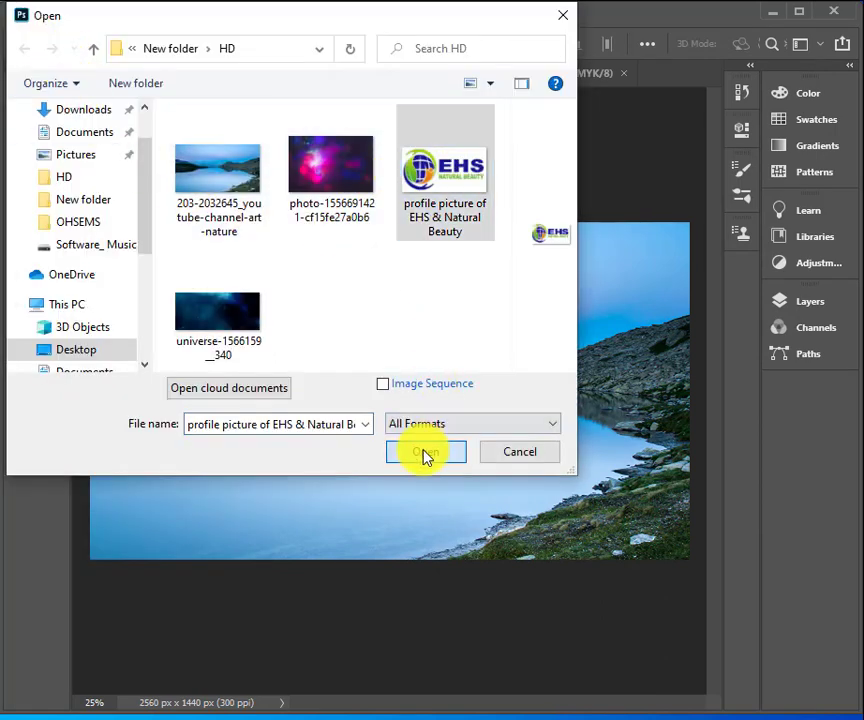
left_click(425, 452)
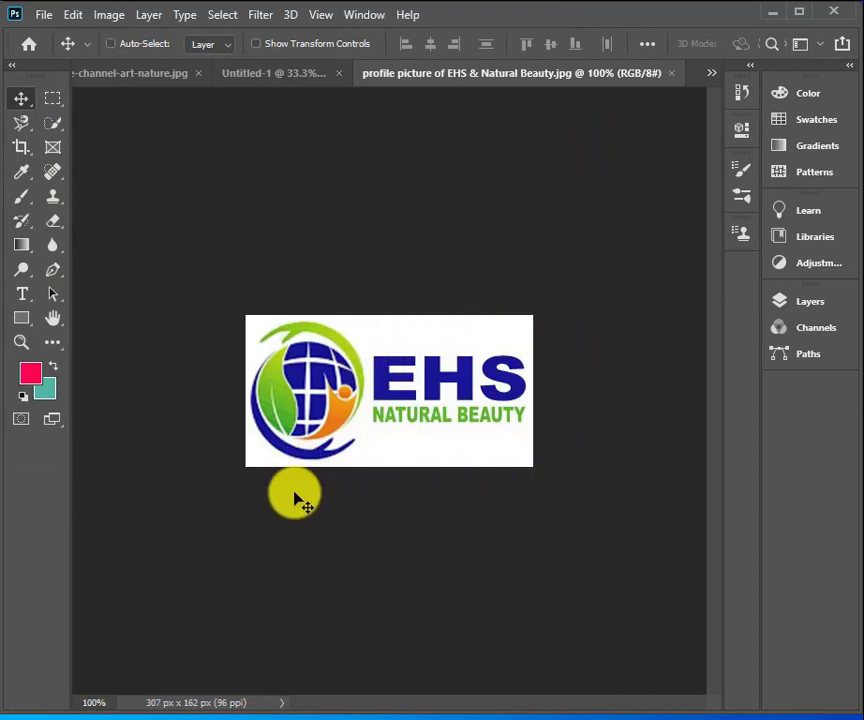
- Copy the whole EHS logo image and paste it into the nature image over the white rectangle
key("ctrl+a")
key("ctrl+c")
left_click(295, 77)
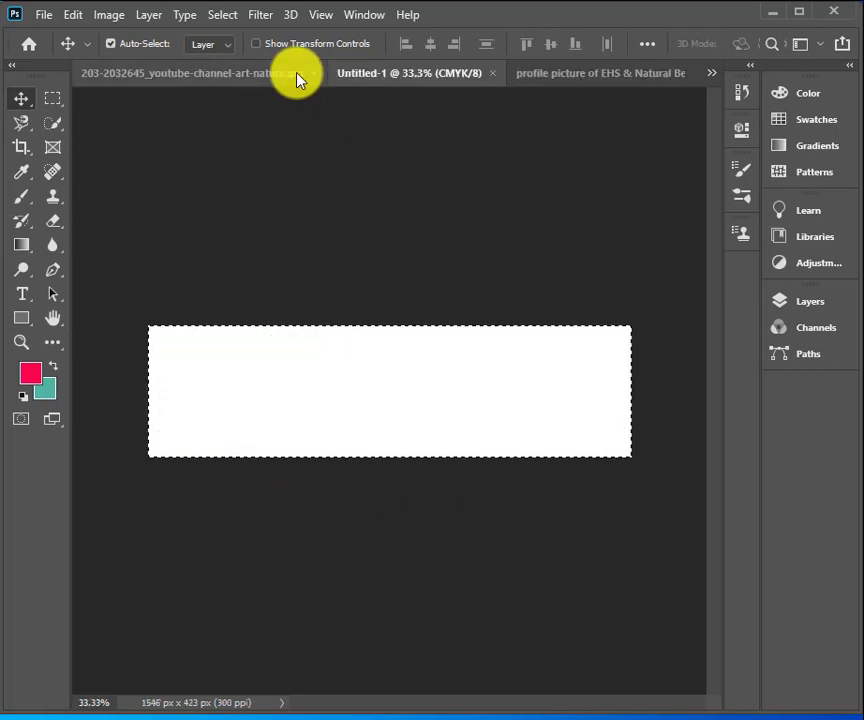
left_click(136, 76)
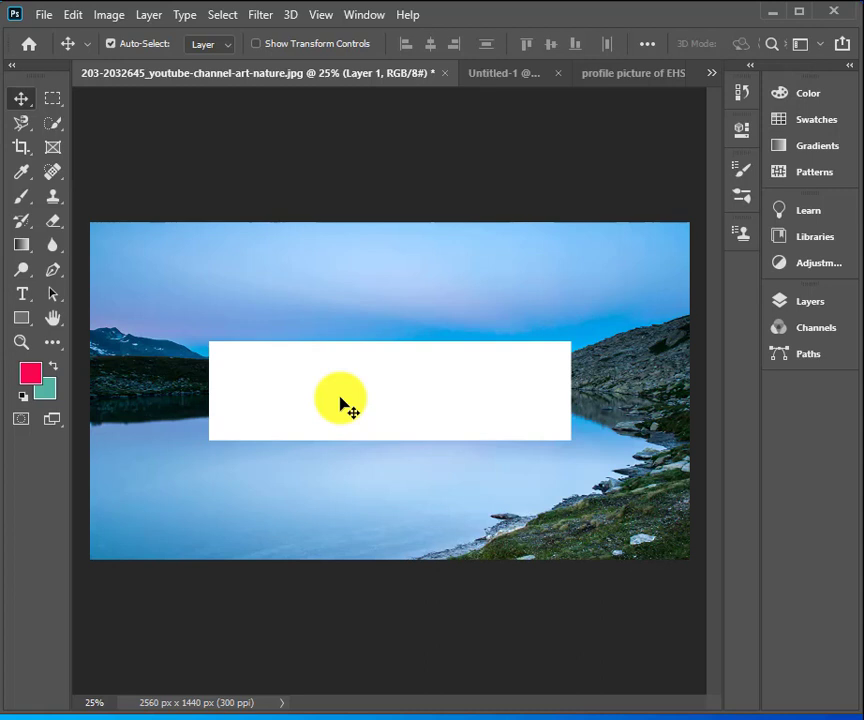
key("ctrl")
key("ctrl+v")
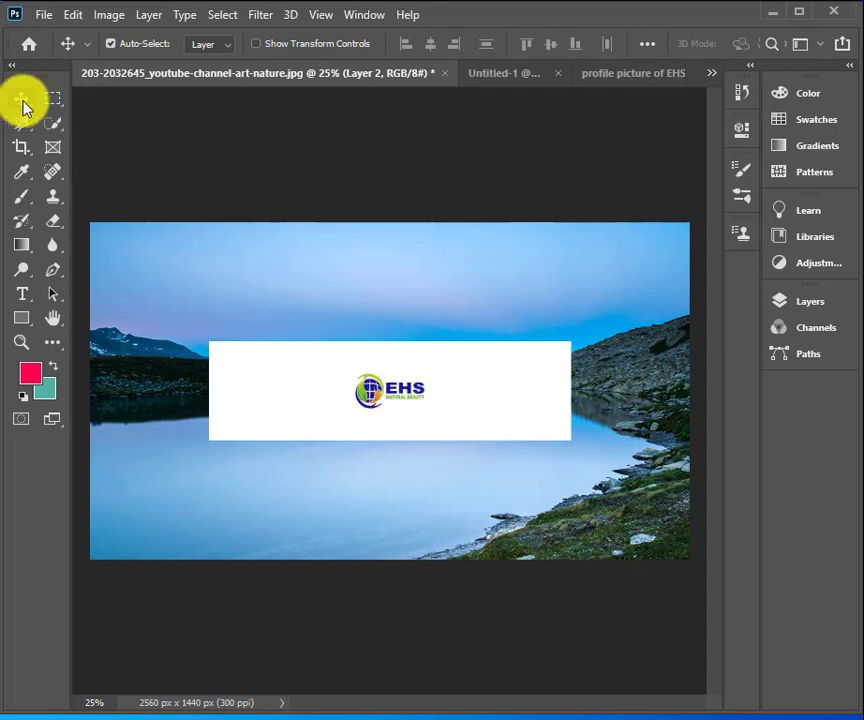
- Scale the logo to about 144.5% and position it in the upper-left part of the white rectangle
left_click_drag(388, 390, 268, 378)
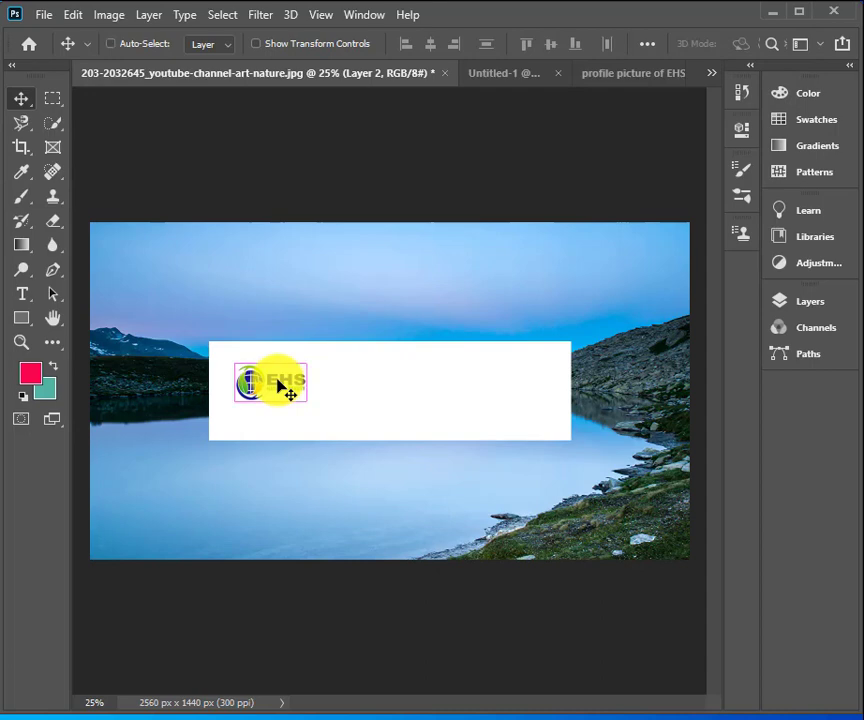
key("ctrl+t")
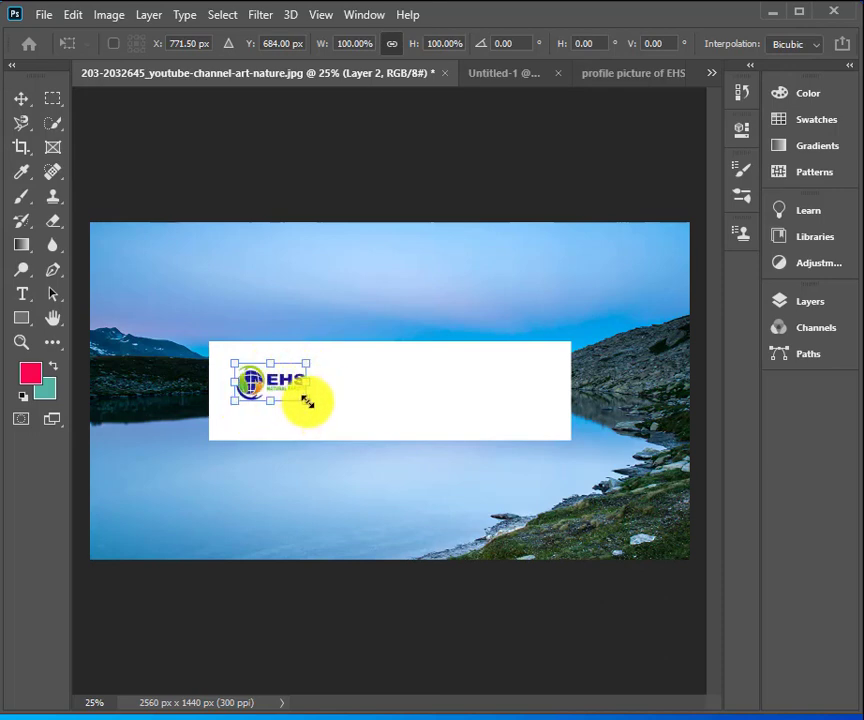
left_click_drag(311, 407, 337, 424)
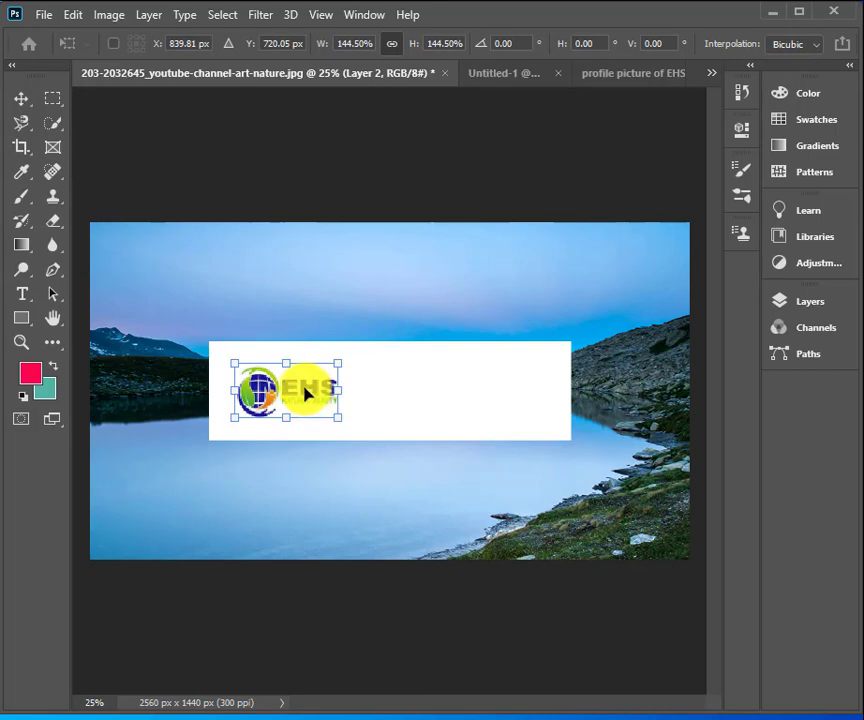
left_click(22, 101)
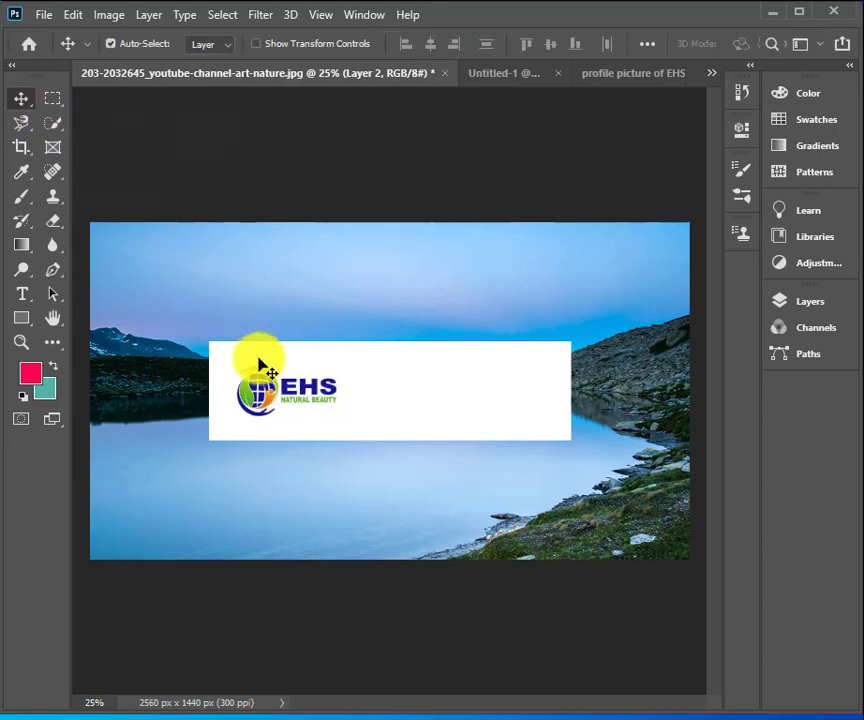
mouse_move(289, 390)
left_mouse_down()
mouse_move(273, 379)
mouse_move(276, 388)
mouse_move(428, 390)
mouse_move(273, 381)
left_mouse_up()
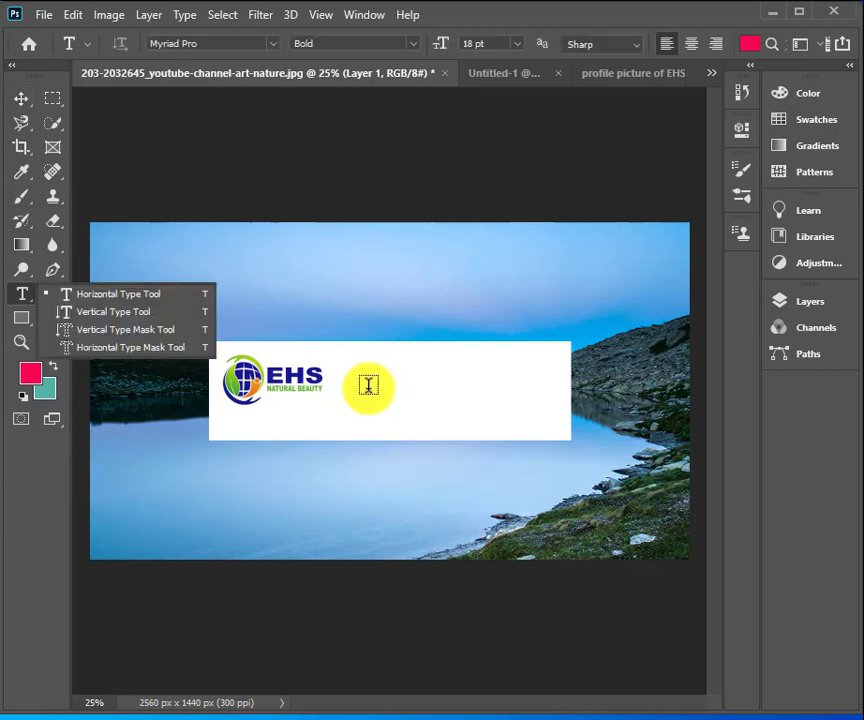
- Add the horizontal text "EHS & Natural Beauty" to the right of the logo in Myriad Pro Bold, 18 pt
left_click(366, 392)
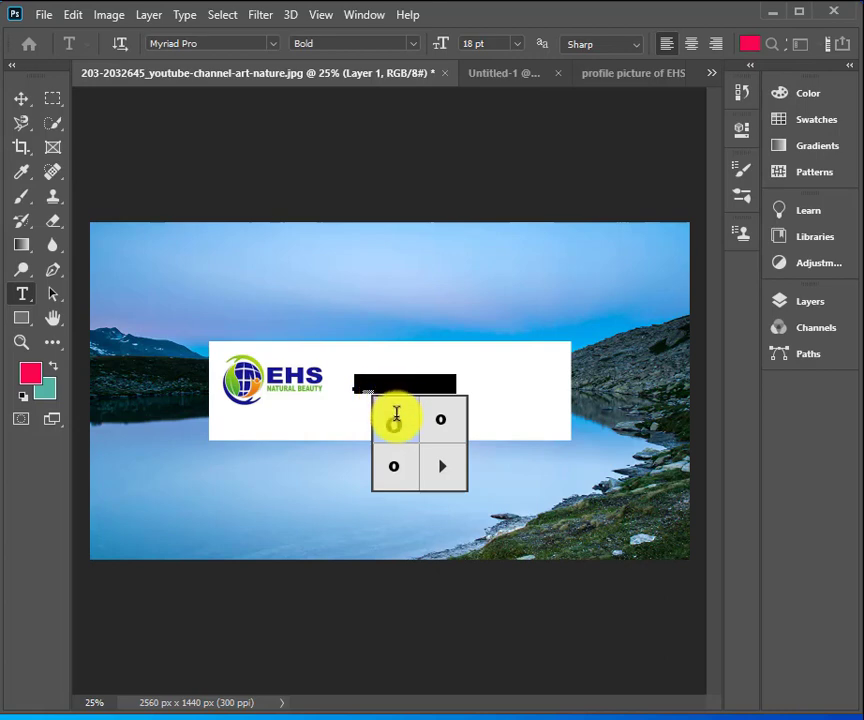
left_click(397, 414)
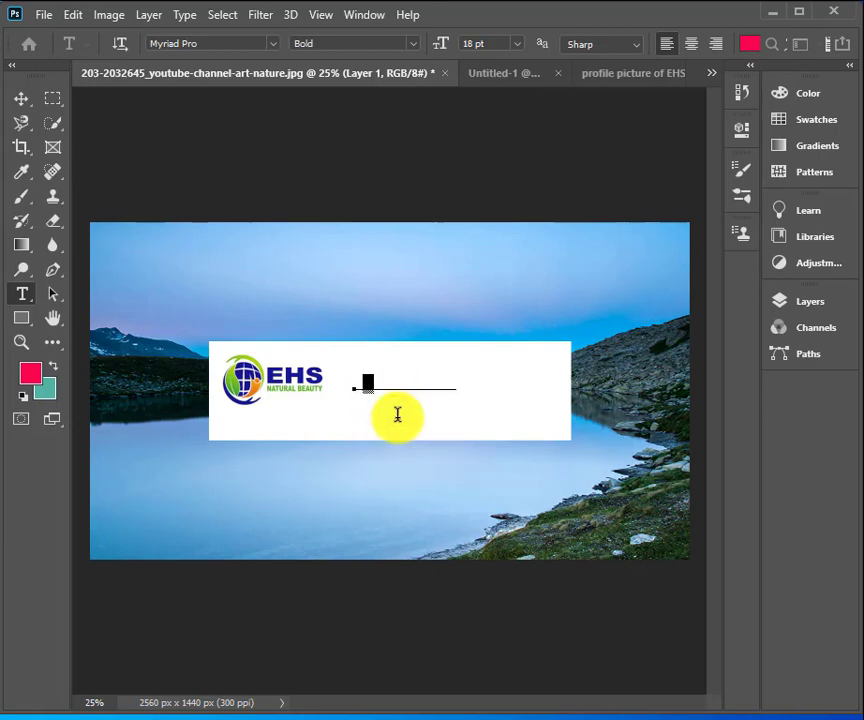
left_click(455, 383)
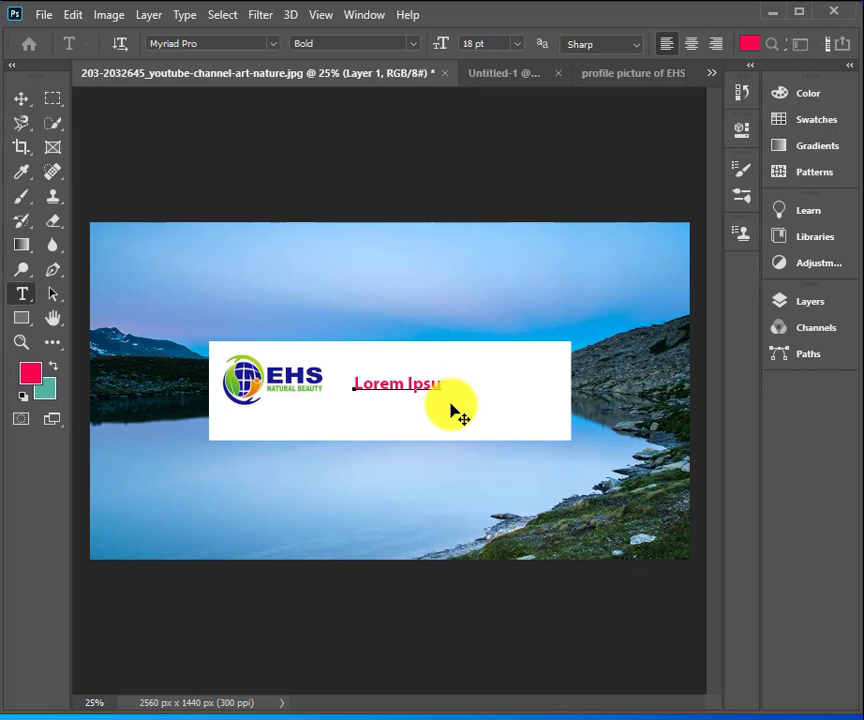
key("BackSpace")
key("BackSpace")
key("BackSpace")
key("BackSpace")
key("BackSpace")
key("BackSpace")
key("BackSpace")
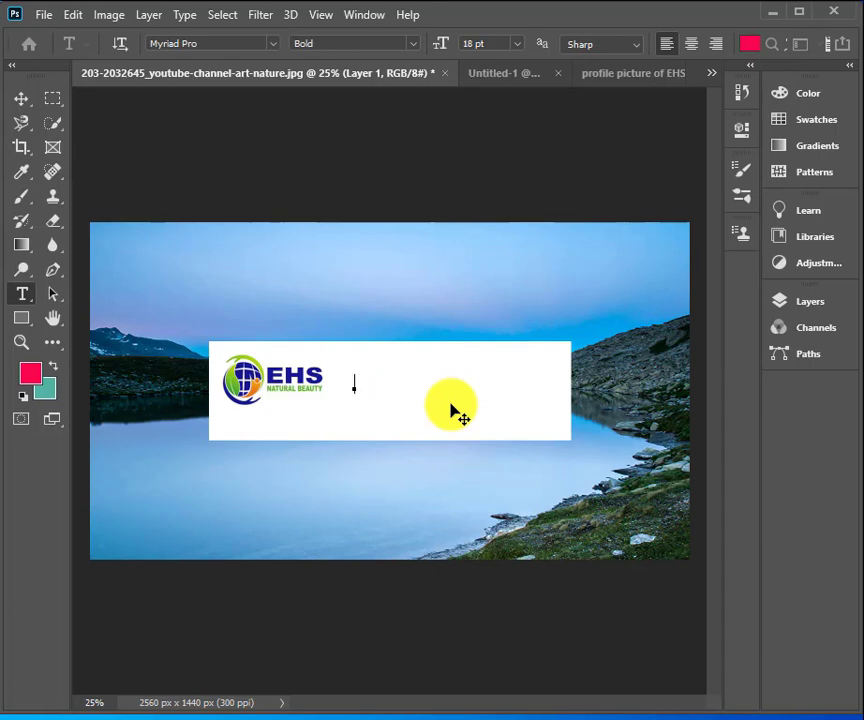
type("EHS &")
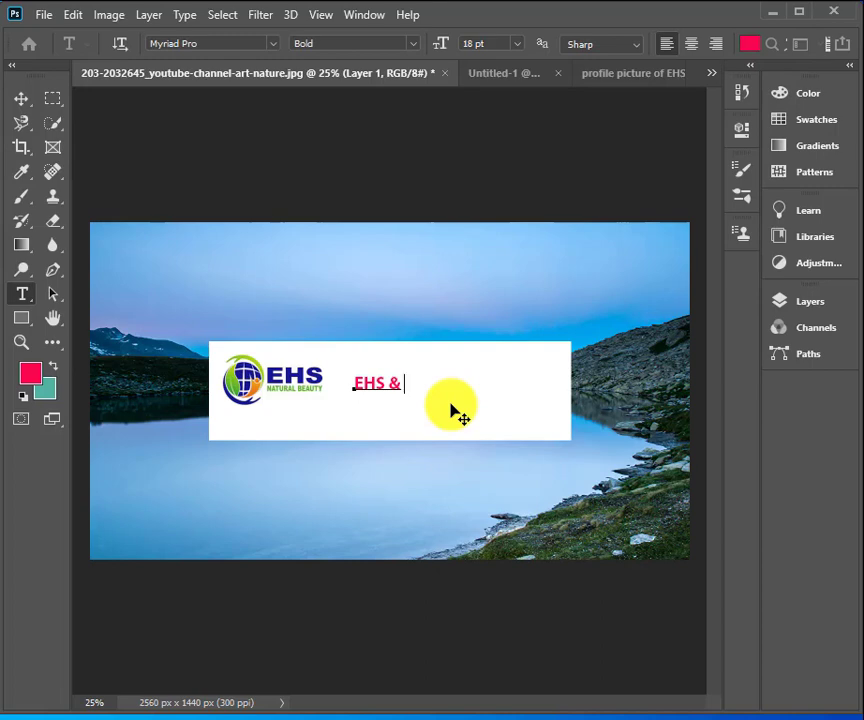
type(" Natural Beauty")
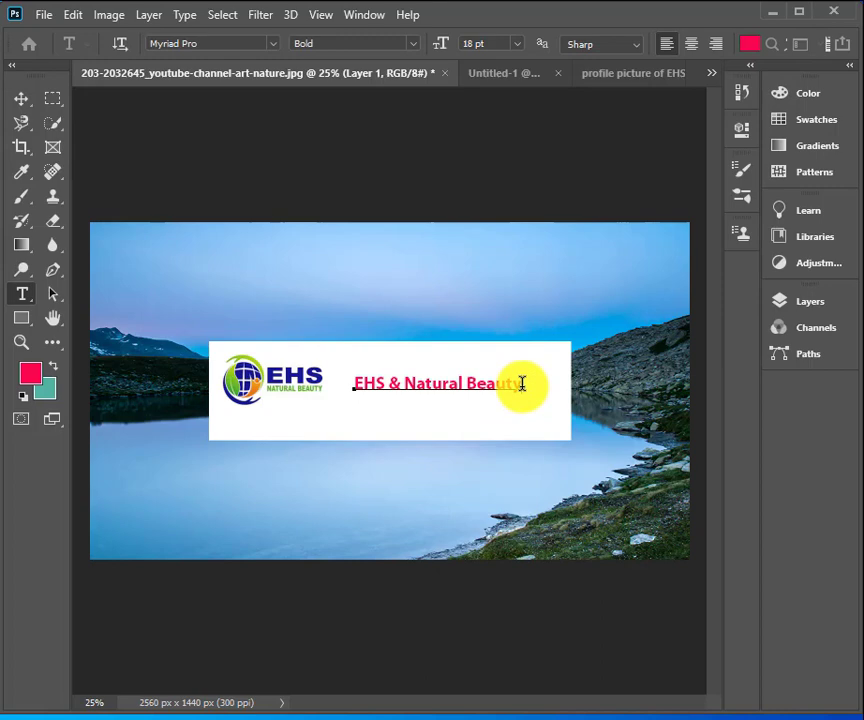
- Change the colour of the "EHS & Natural Beauty" text to bright blue
left_click_drag(522, 383, 355, 378)
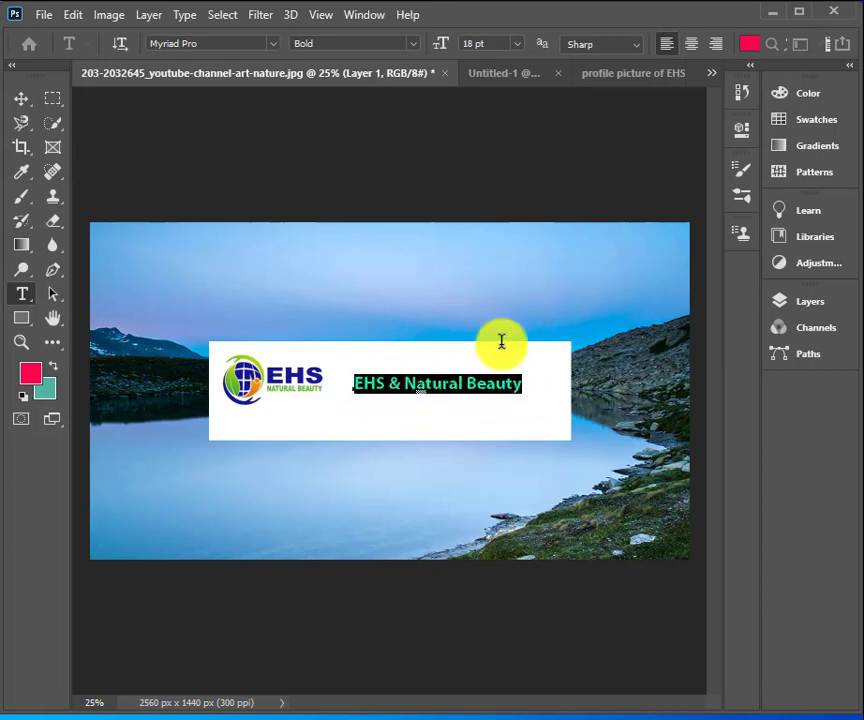
left_click(810, 100)
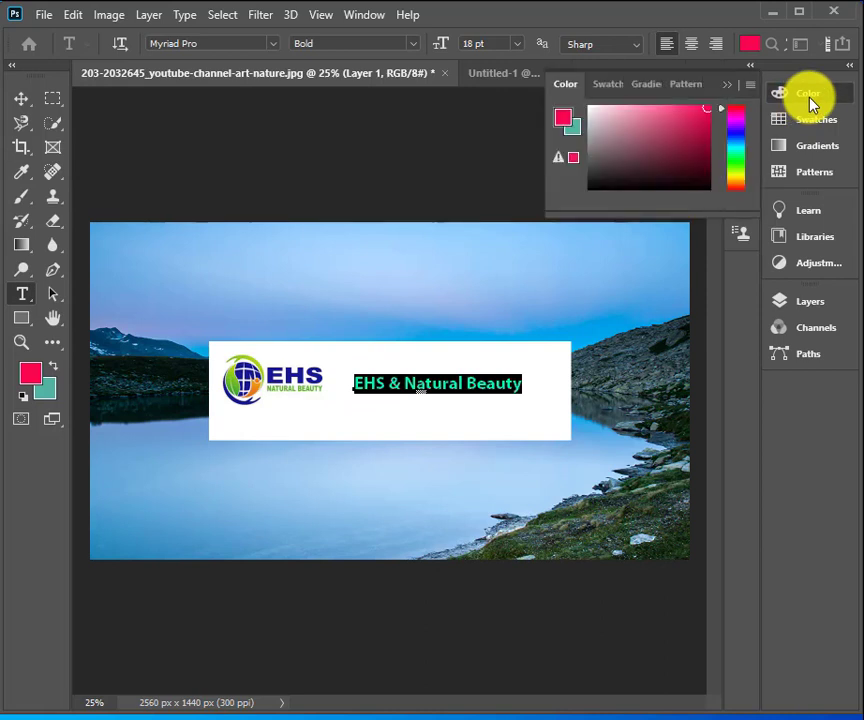
left_click(735, 131)
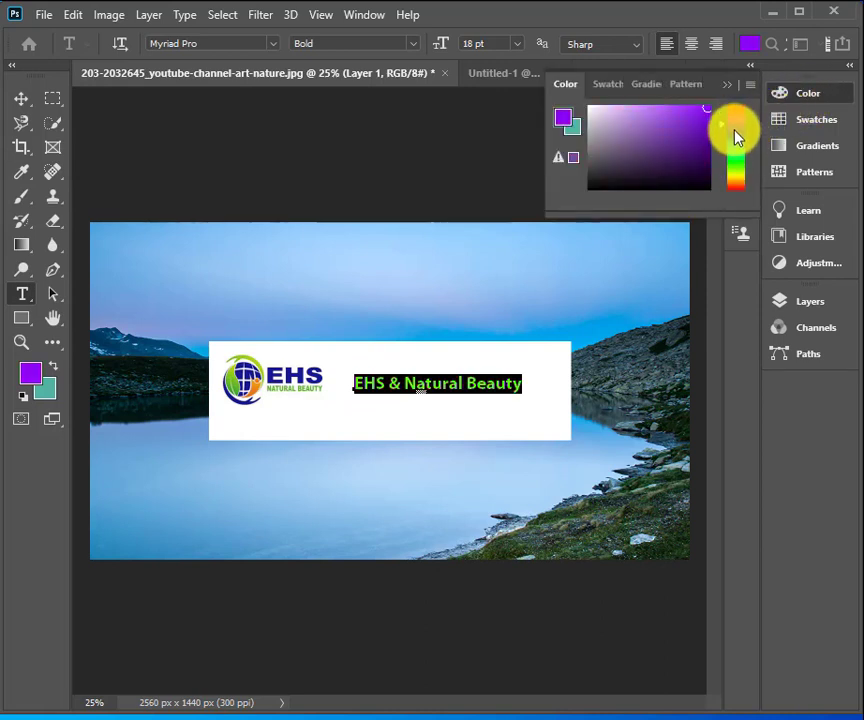
mouse_move(733, 135)
left_mouse_down()
mouse_move(741, 164)
mouse_move(742, 148)
left_mouse_up()
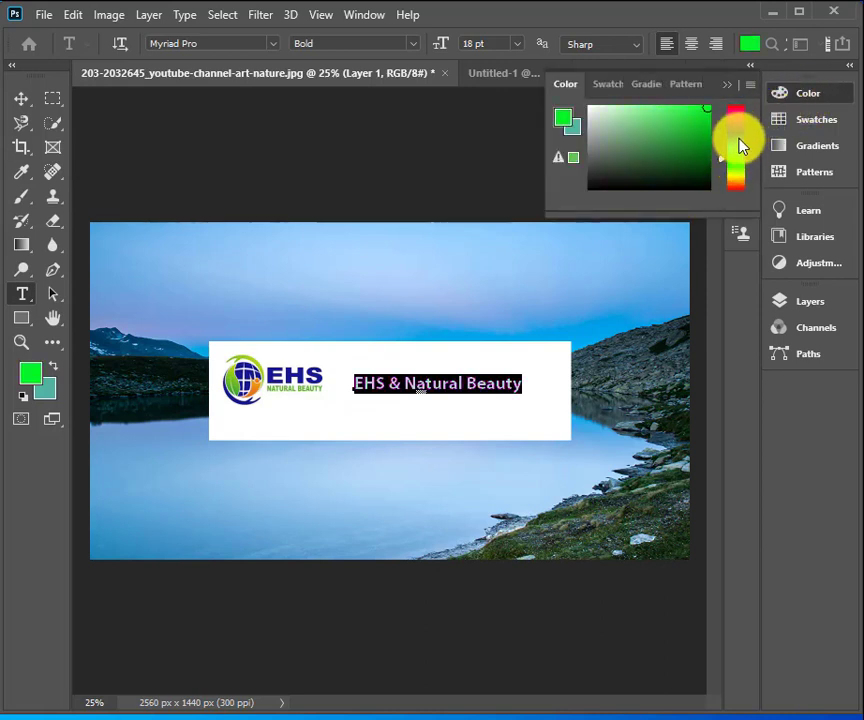
left_click(737, 141)
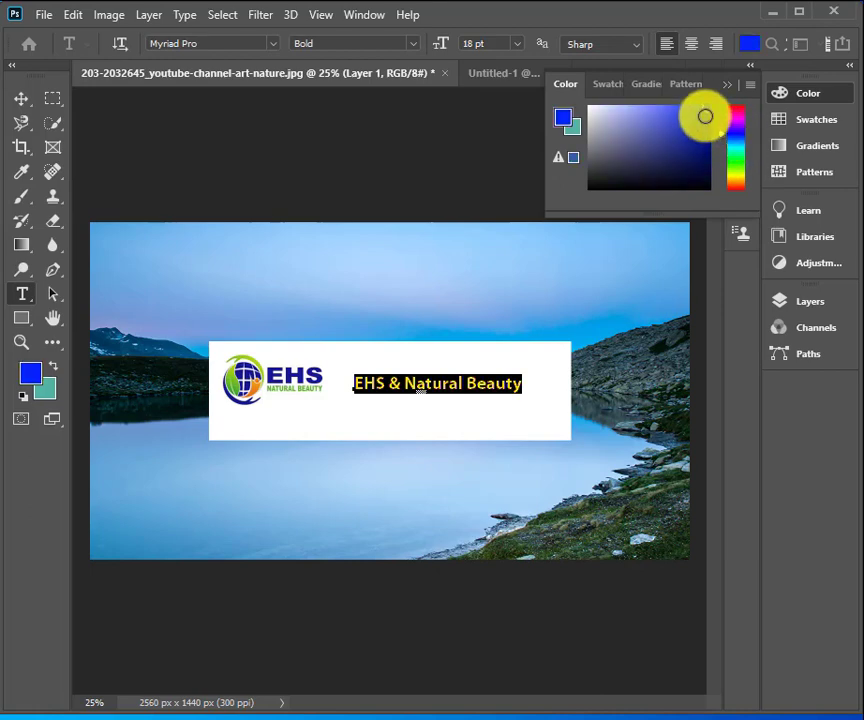
left_click(497, 382)
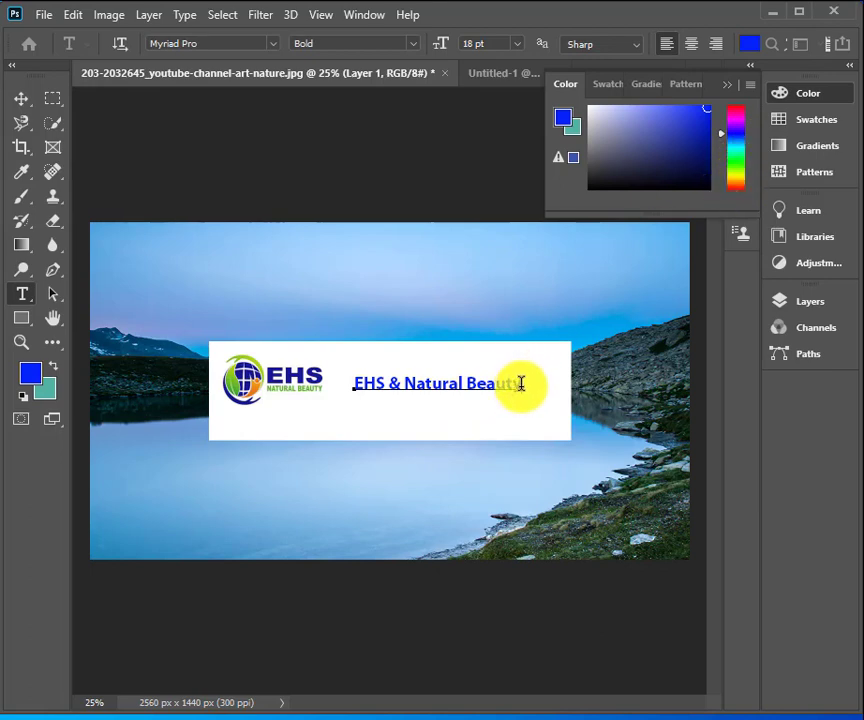
left_click(808, 96)
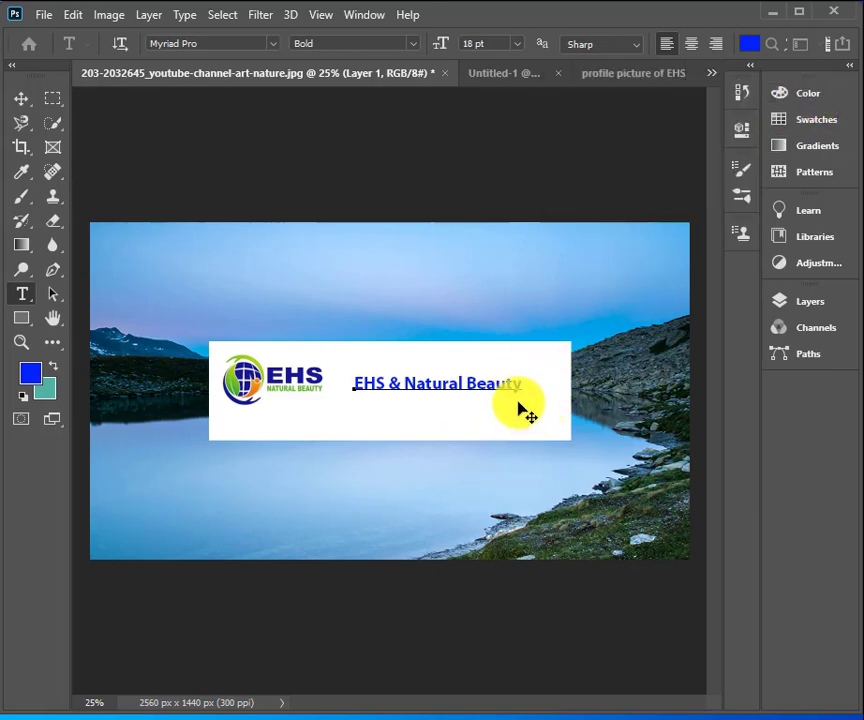
- Set the "EHS & Natural Beauty" text to 24 pt and move it into the lower-right part of the white rectangle
left_click_drag(519, 382, 355, 381)
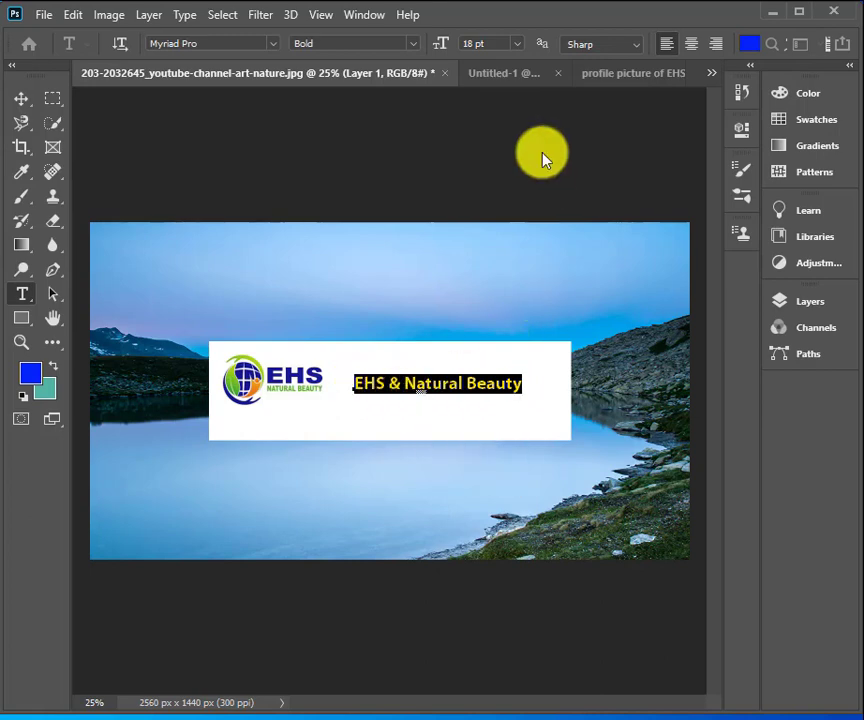
left_click(518, 49)
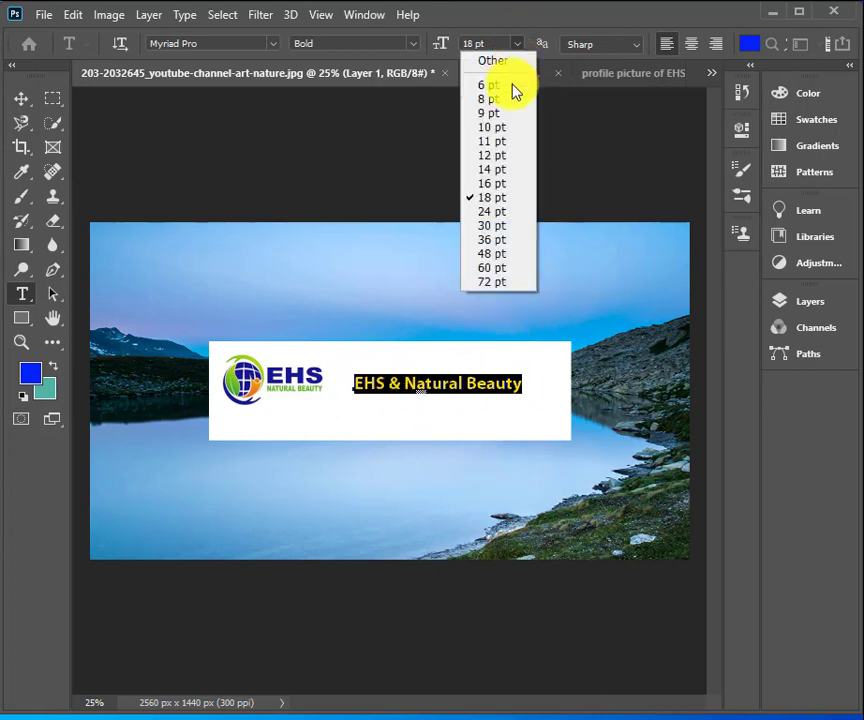
left_click(492, 212)
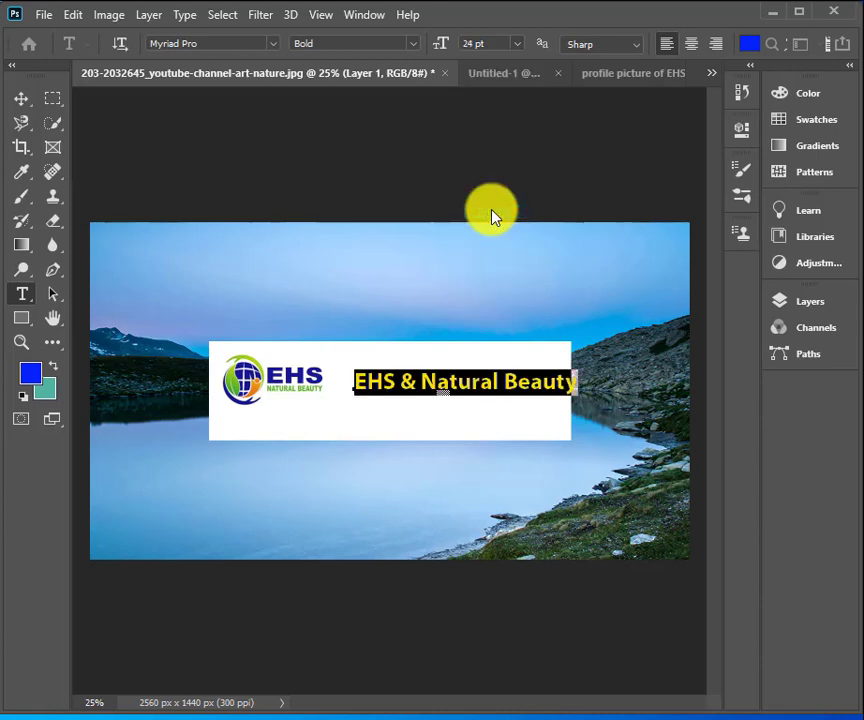
left_click(22, 104)
left_click(423, 384)
mouse_move(412, 398)
left_mouse_down()
mouse_move(398, 402)
mouse_move(400, 415)
mouse_move(422, 366)
mouse_move(403, 418)
mouse_move(403, 410)
mouse_move(392, 415)
mouse_move(404, 412)
left_mouse_up()
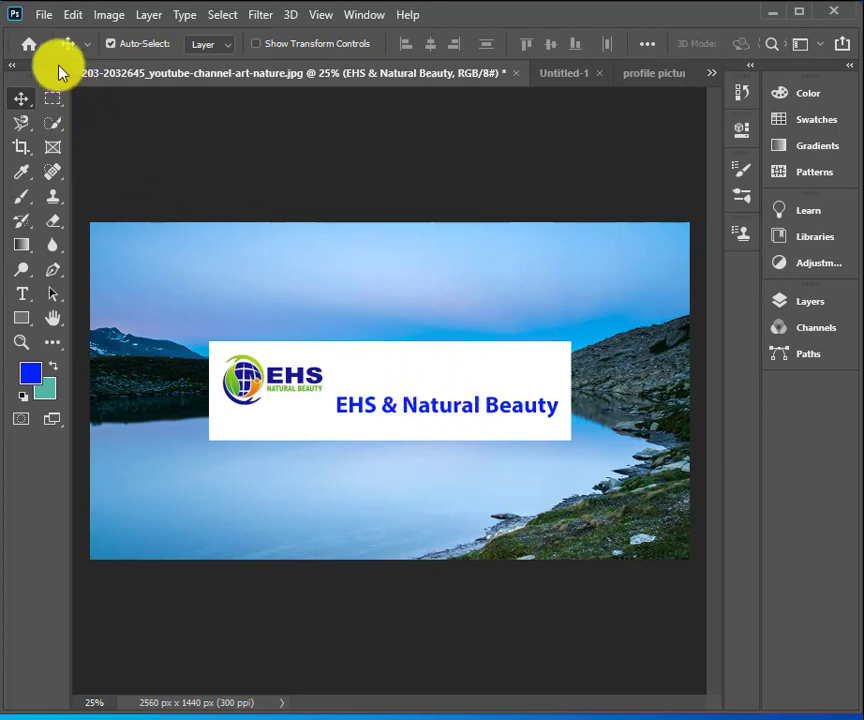
- Open the portrait photo "xx" from New folder, the parent of the HD folder
left_click(45, 15)
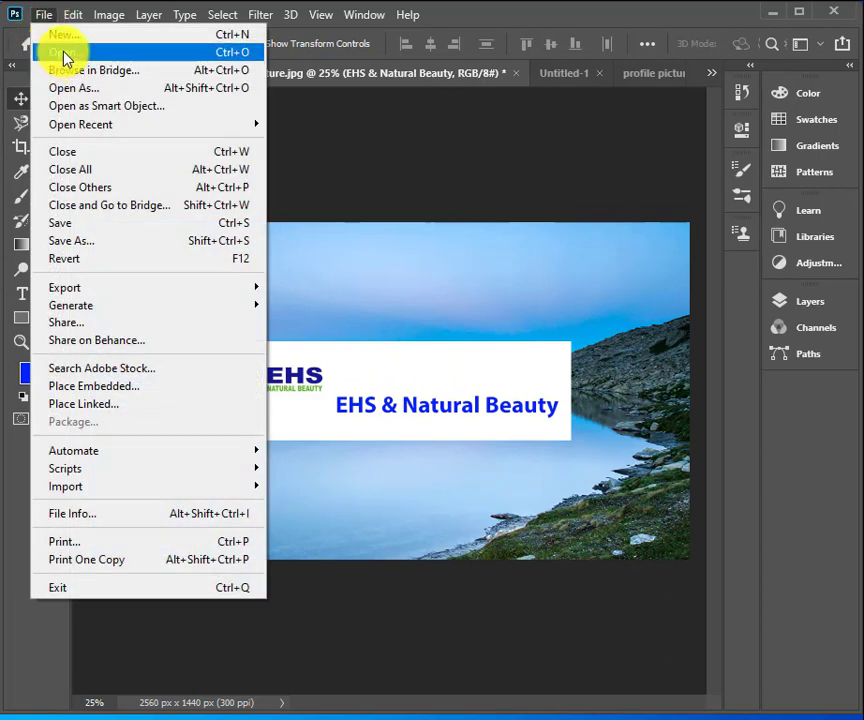
left_click(63, 55)
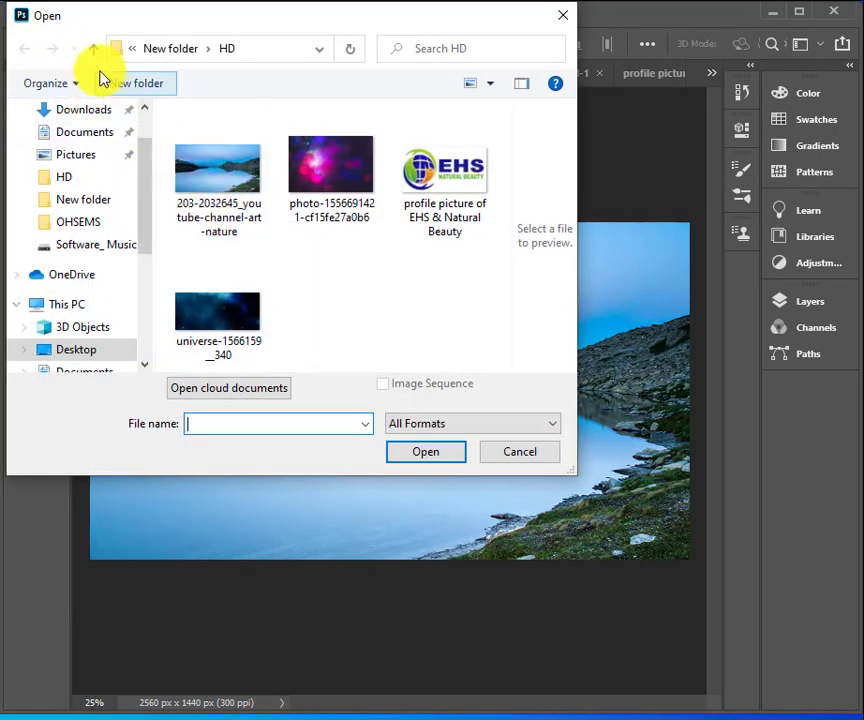
left_click(93, 49)
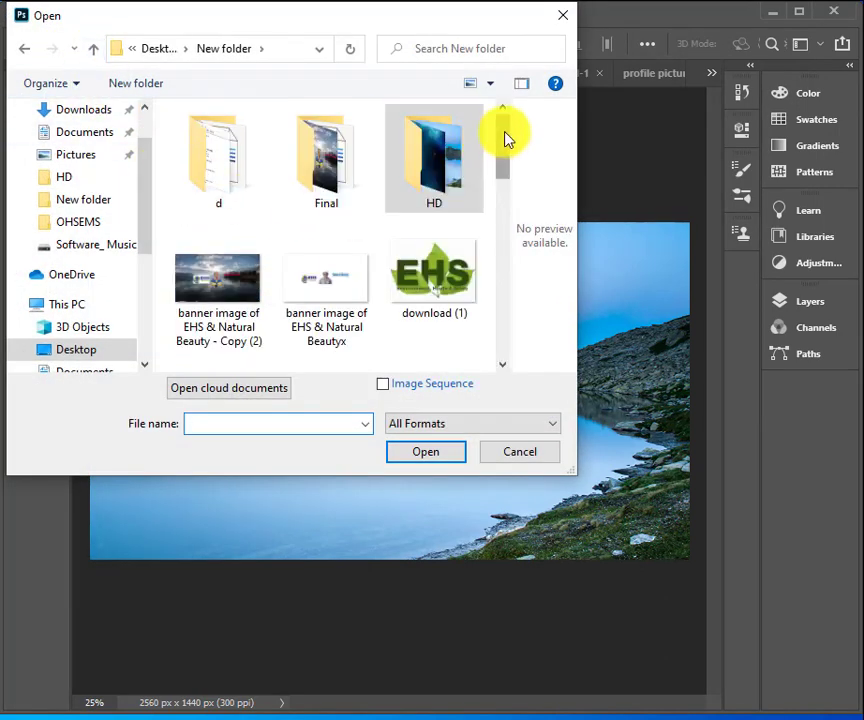
left_click_drag(505, 138, 492, 316)
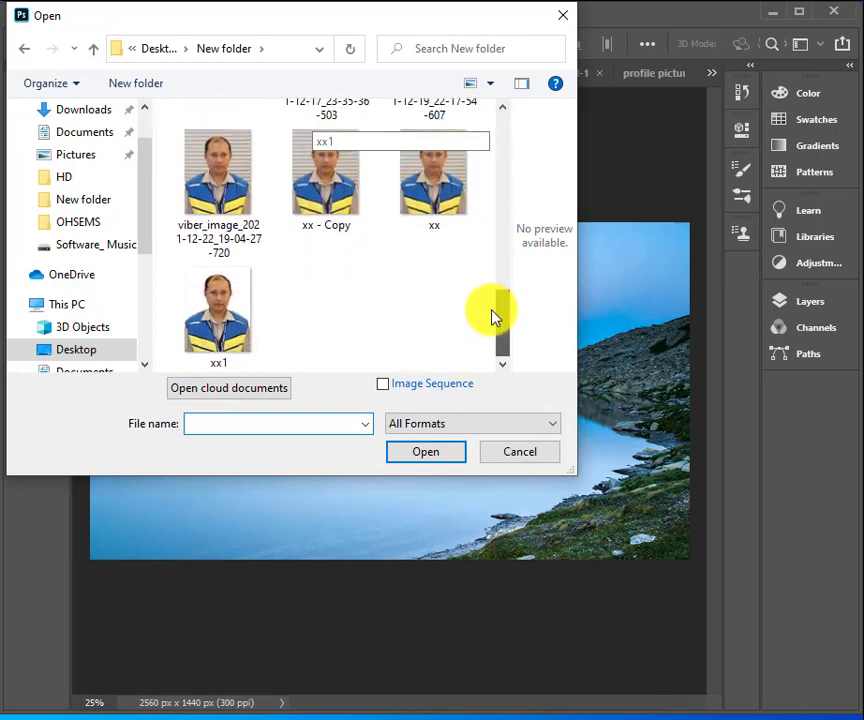
left_click(438, 177)
left_click(437, 456)
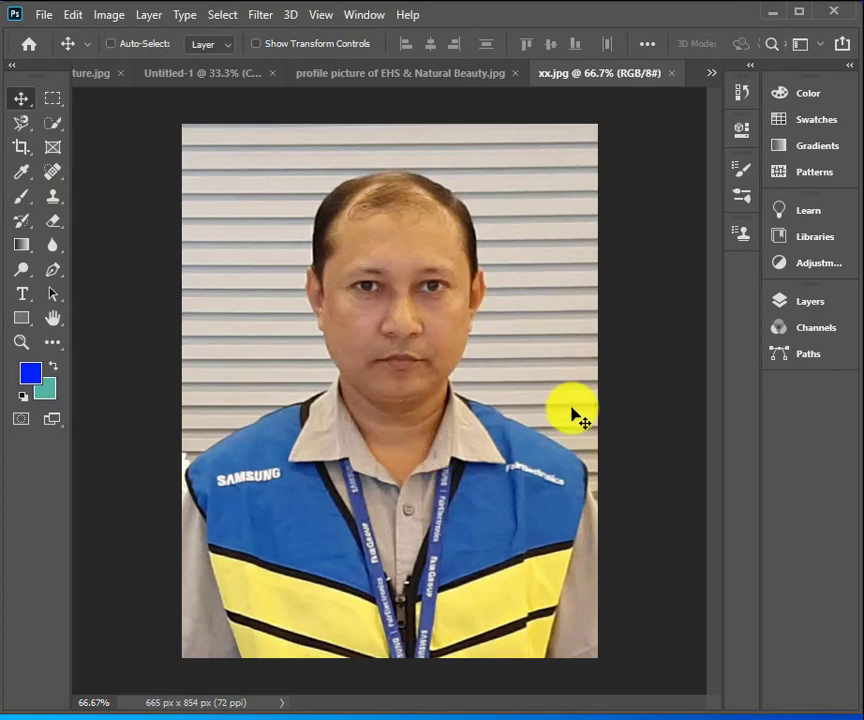
- Copy the whole portrait photo and paste it into the nature image
key("ctrl+a")
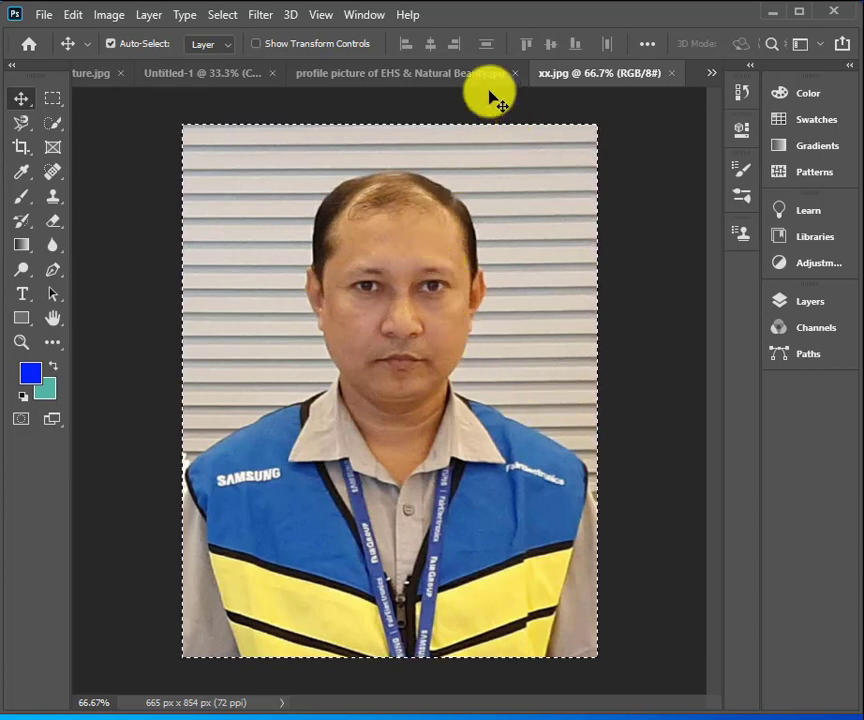
left_click(433, 76)
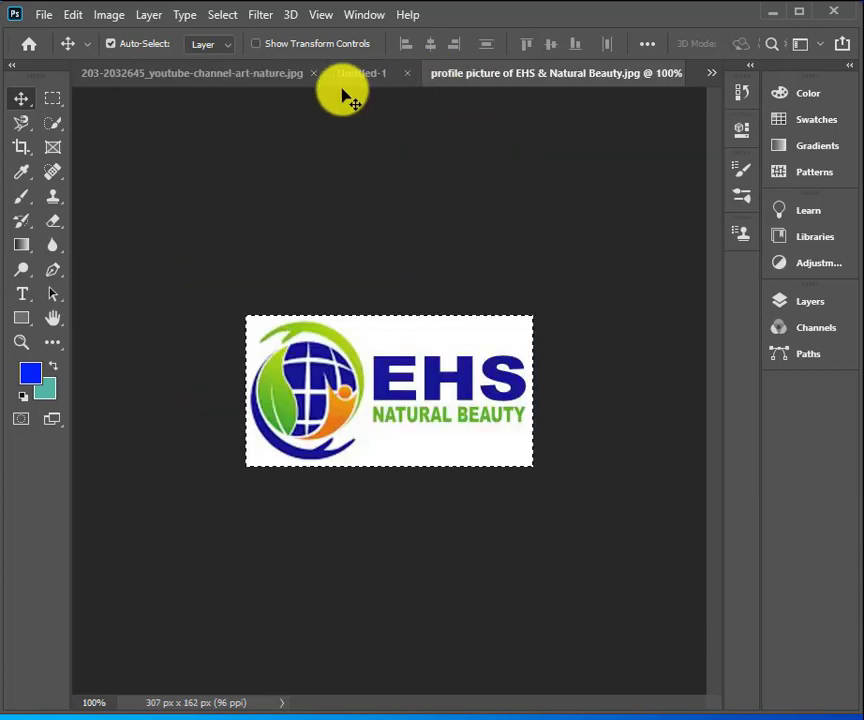
left_click(261, 76)
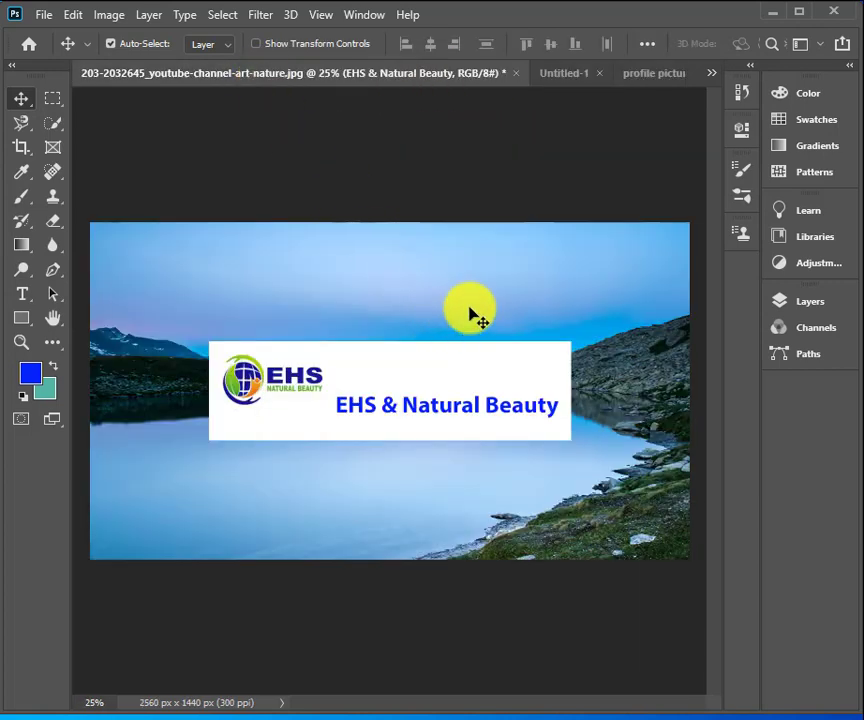
key("ctrl")
key("ctrl+v")
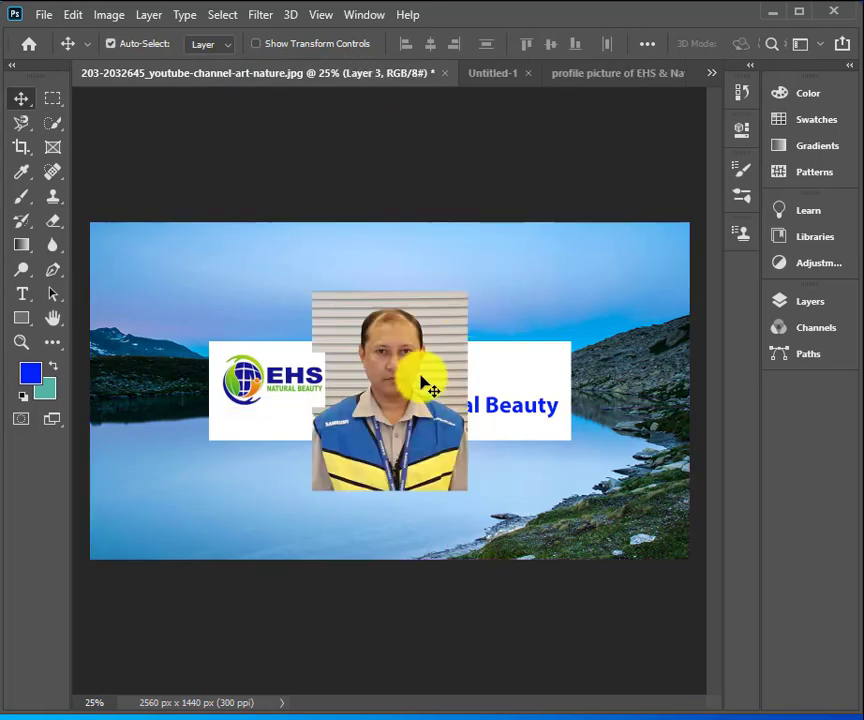
- Scale the pasted portrait to about 23.4% and position it above the channel name inside the white rectangle
key("ctrl+t")
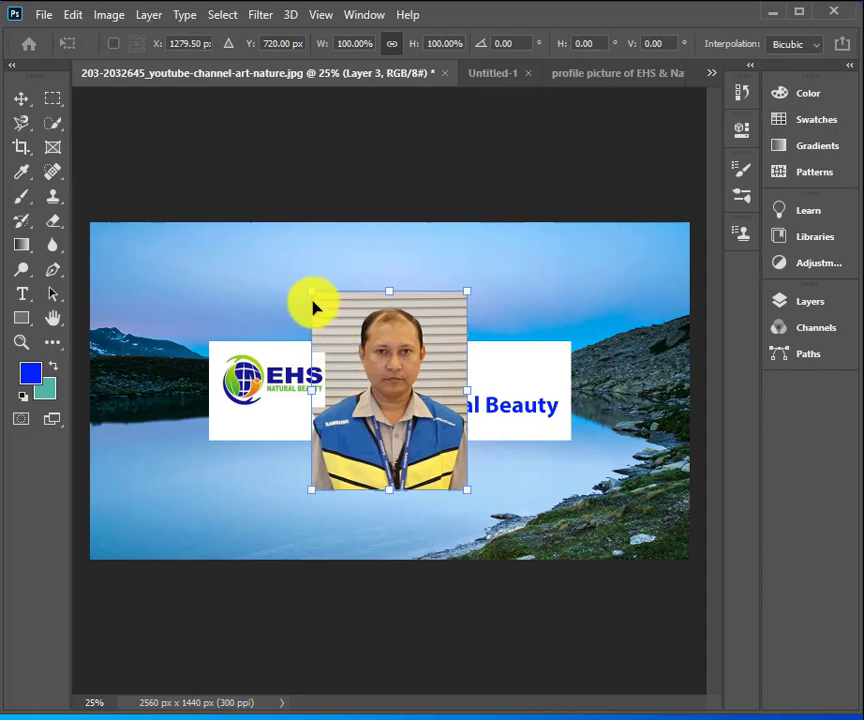
left_click_drag(313, 291, 451, 368)
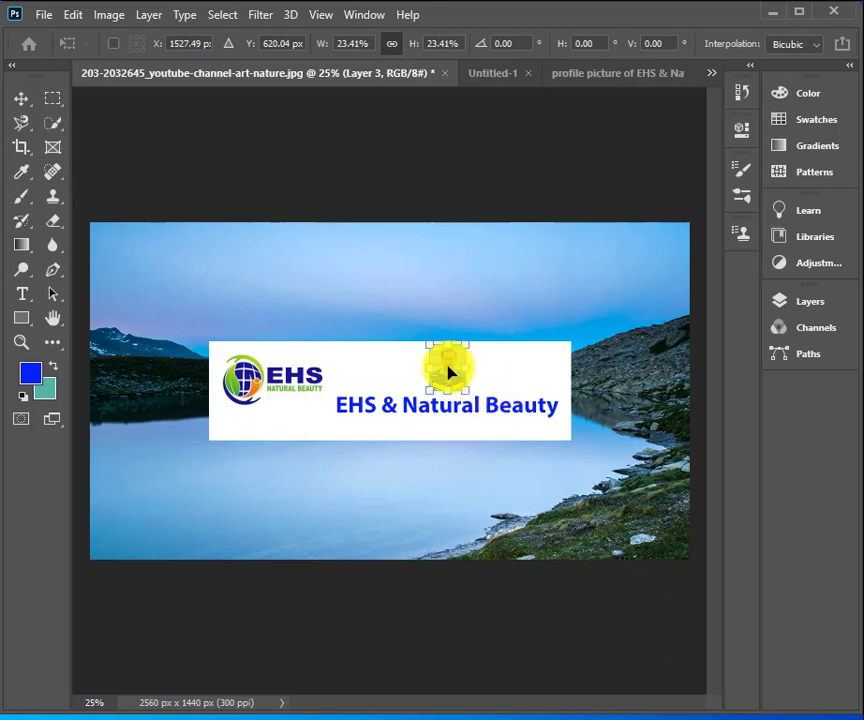
left_click(21, 98)
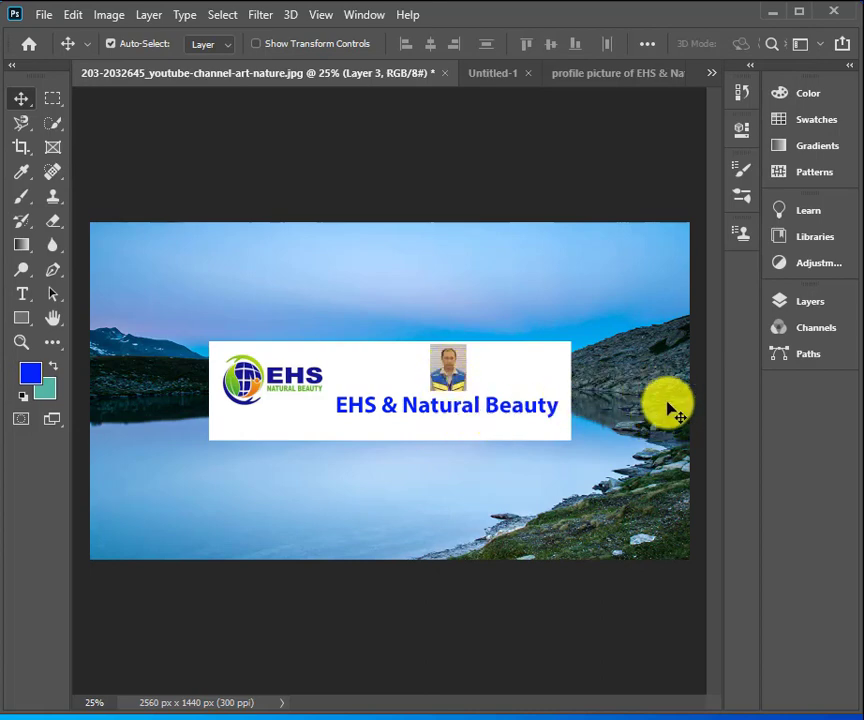
- Try deleting the logo layer, Layer 2, and undo the deletion
left_click(810, 302)
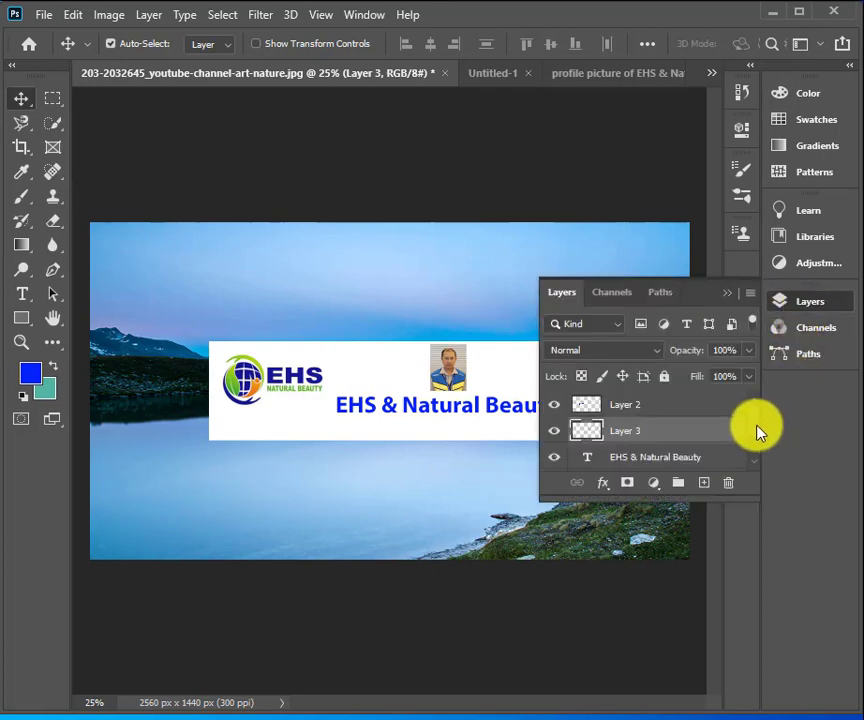
left_click(628, 407)
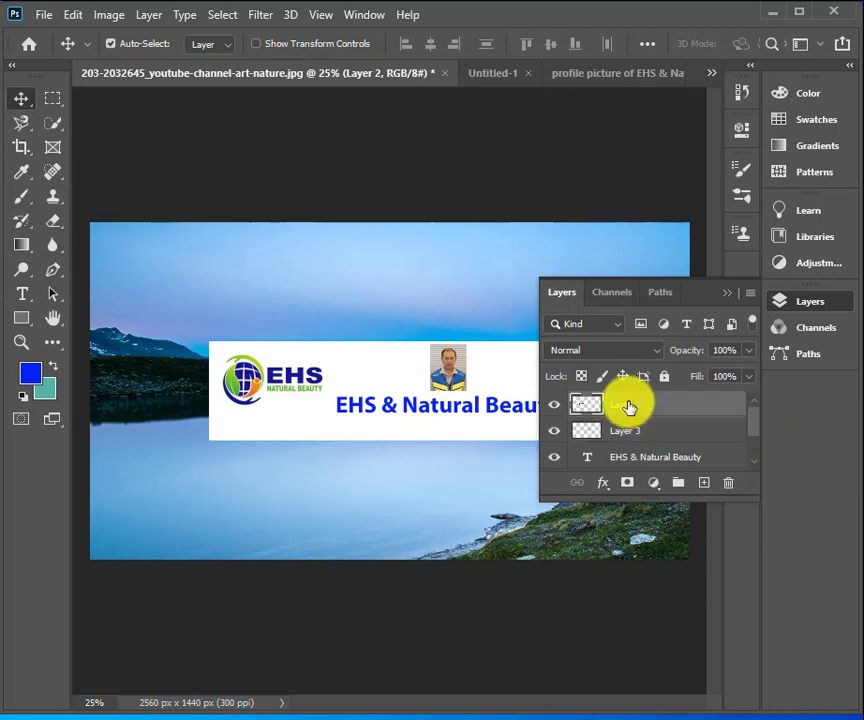
left_click(728, 484)
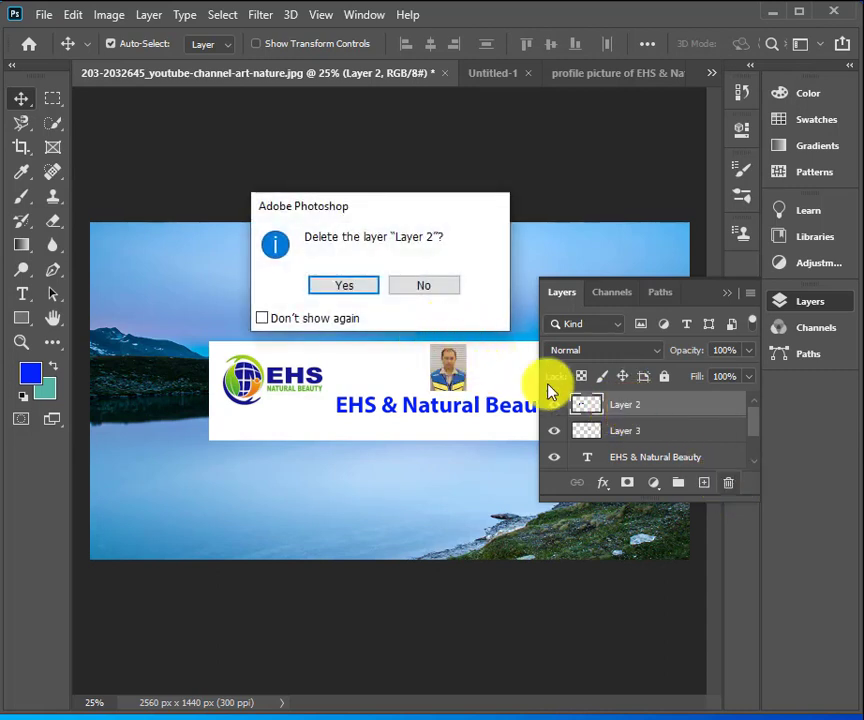
left_click(356, 289)
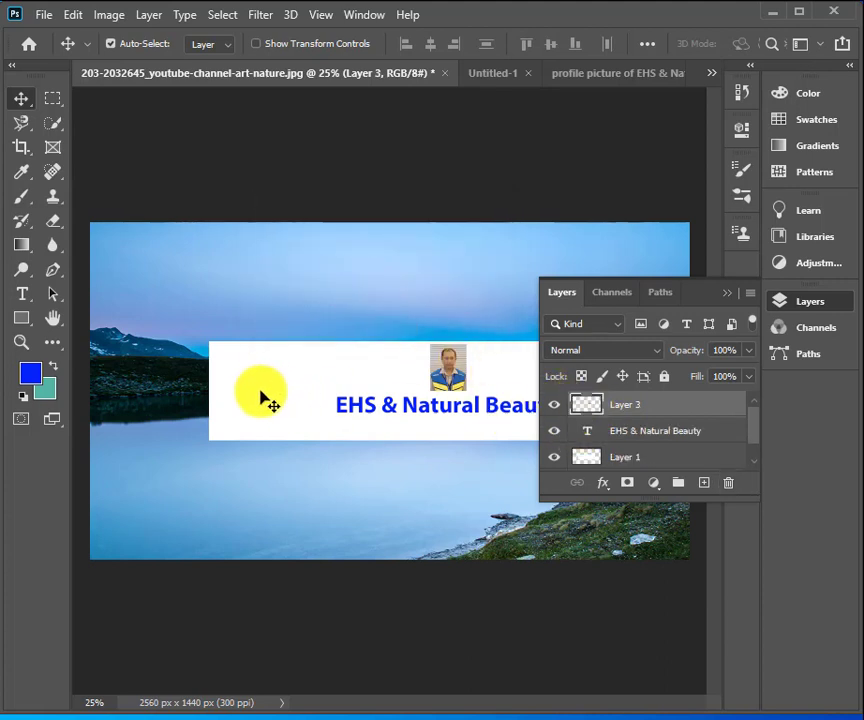
key("ctrl+z")
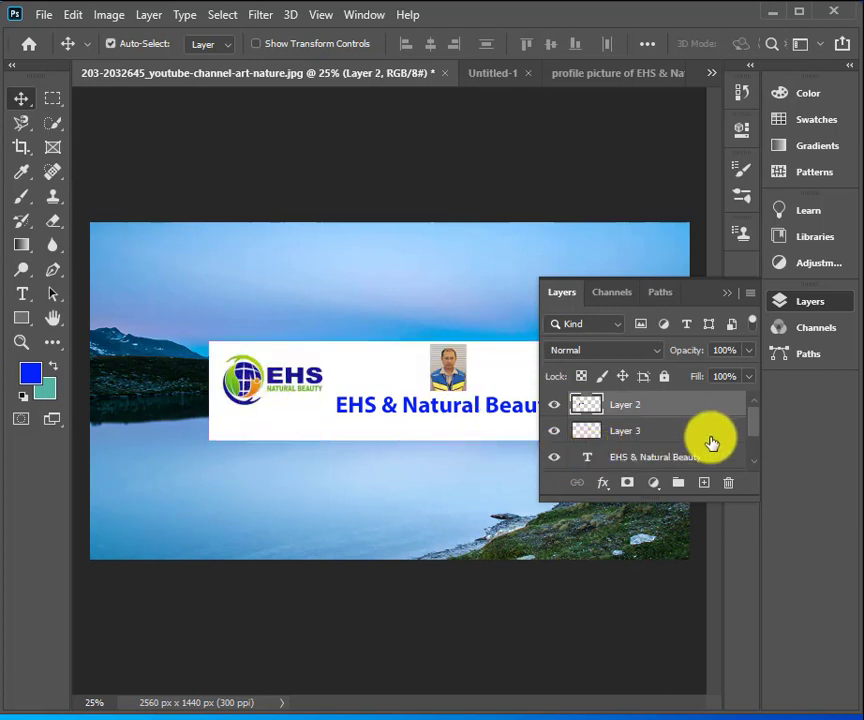
- Try deleting the portrait layer, Layer 3, and undo the deletion
left_click(615, 433)
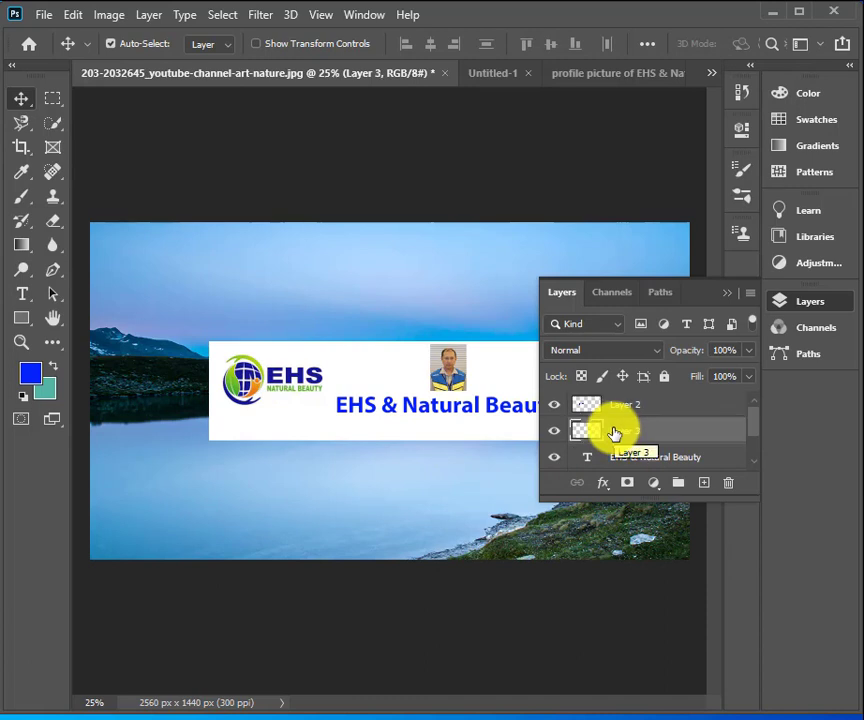
left_click(728, 488)
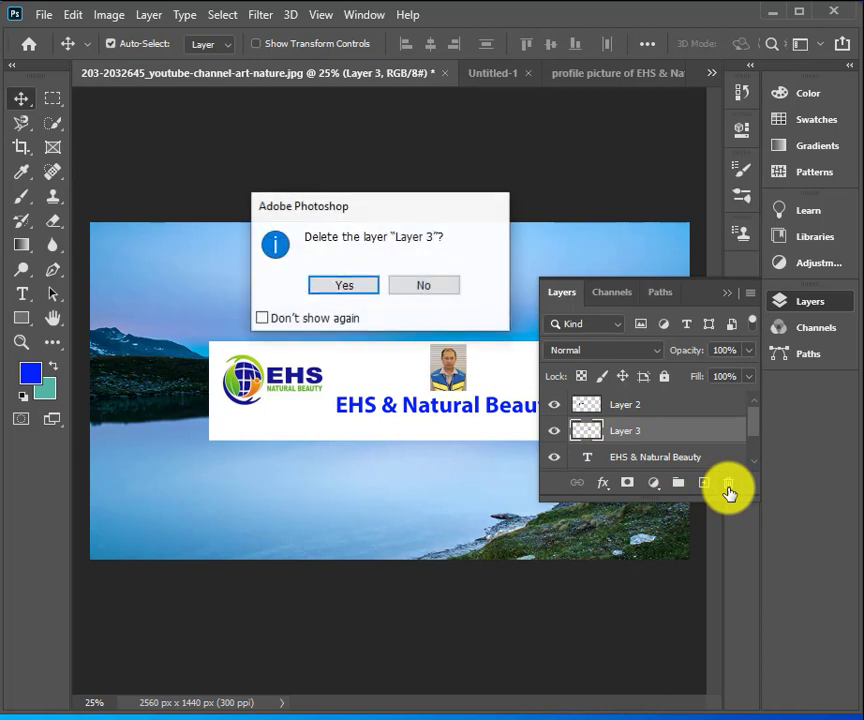
left_click(360, 292)
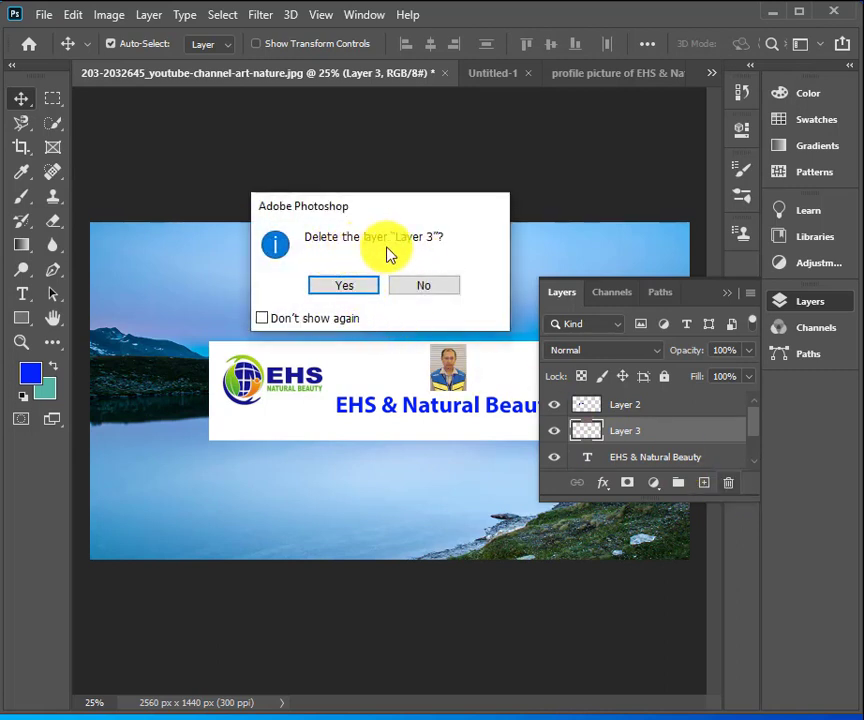
left_click(353, 287)
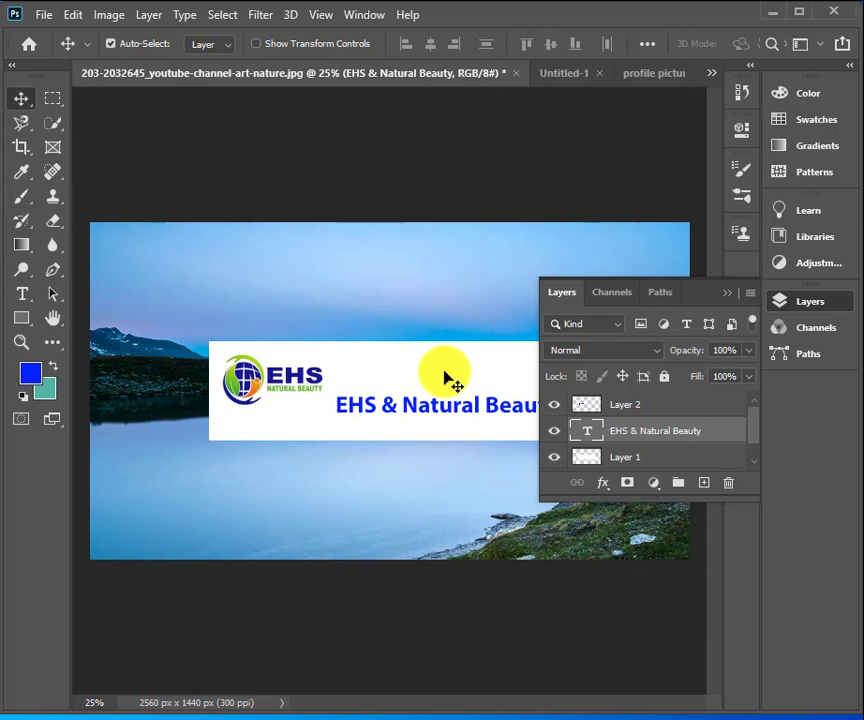
key("ctrl")
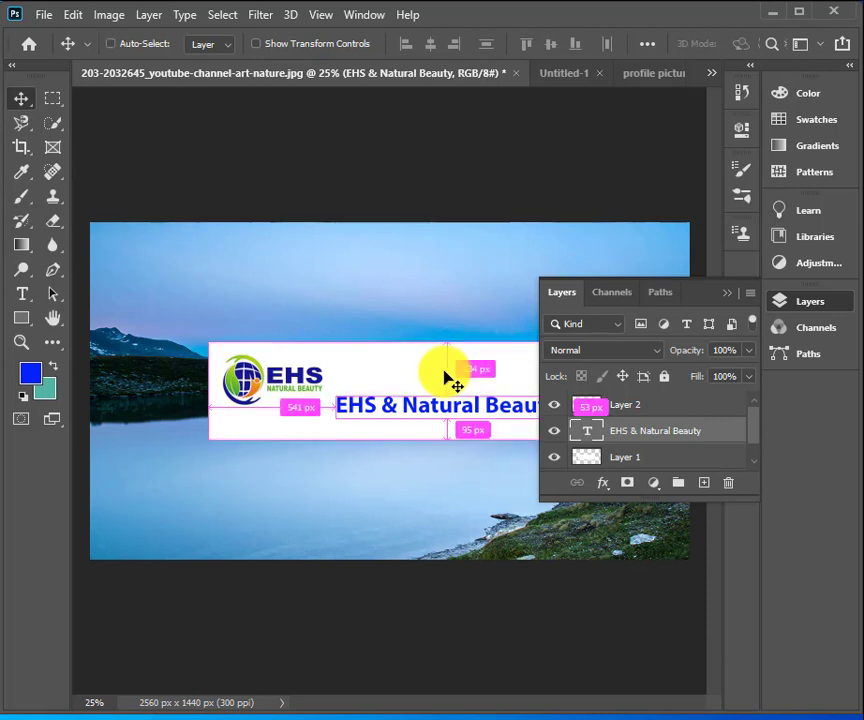
key("ctrl+z")
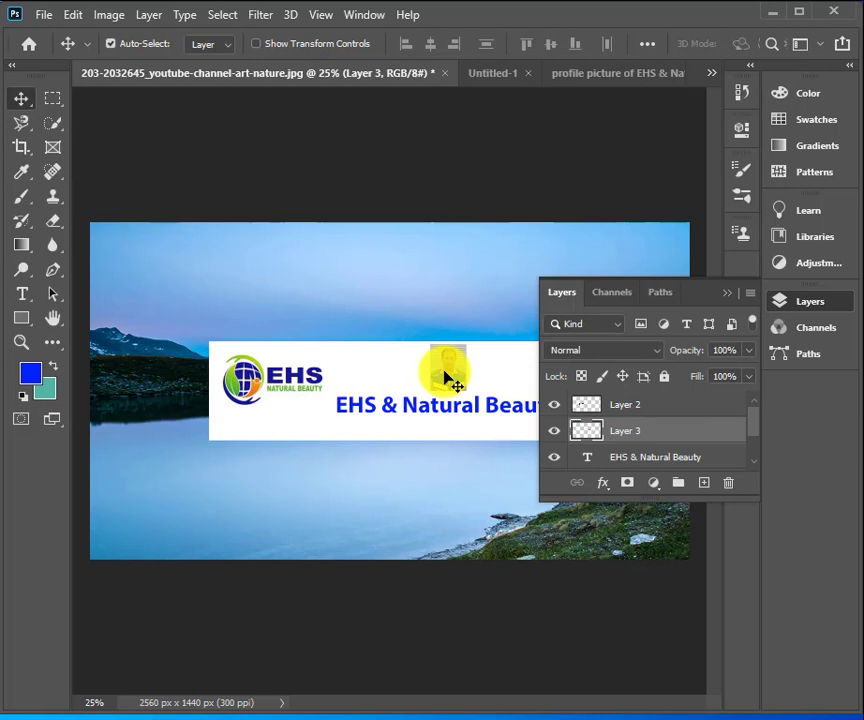
- Delete the portrait layer, Layer 3, from the channel art
left_click(726, 487)
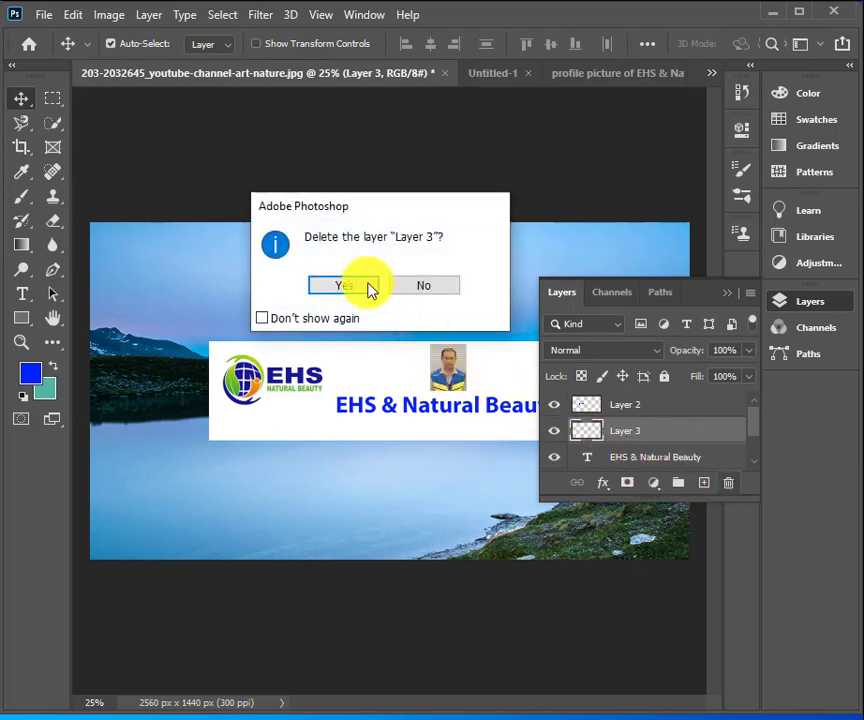
left_click(364, 287)
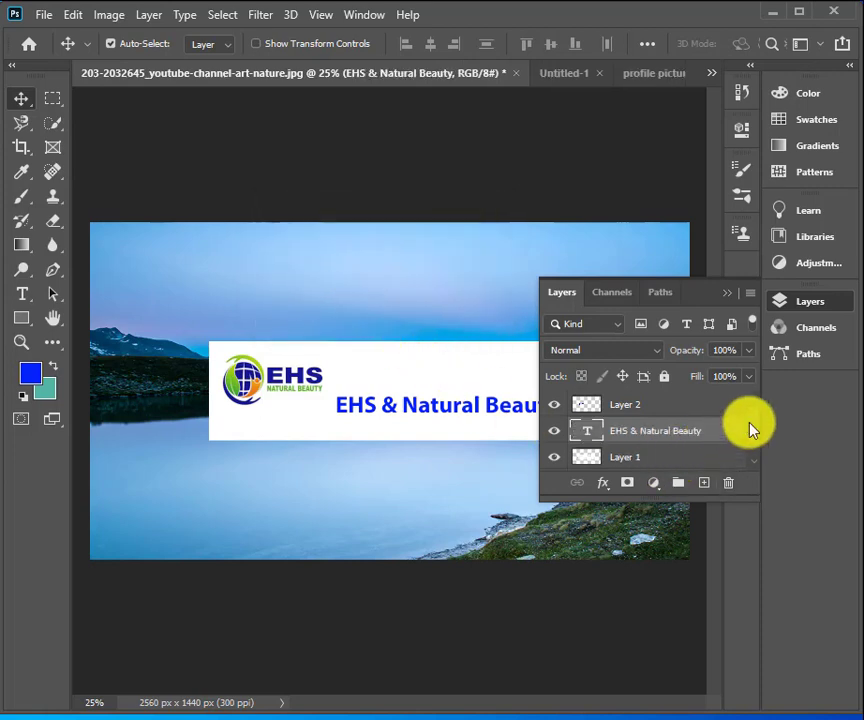
left_click_drag(758, 424, 756, 452)
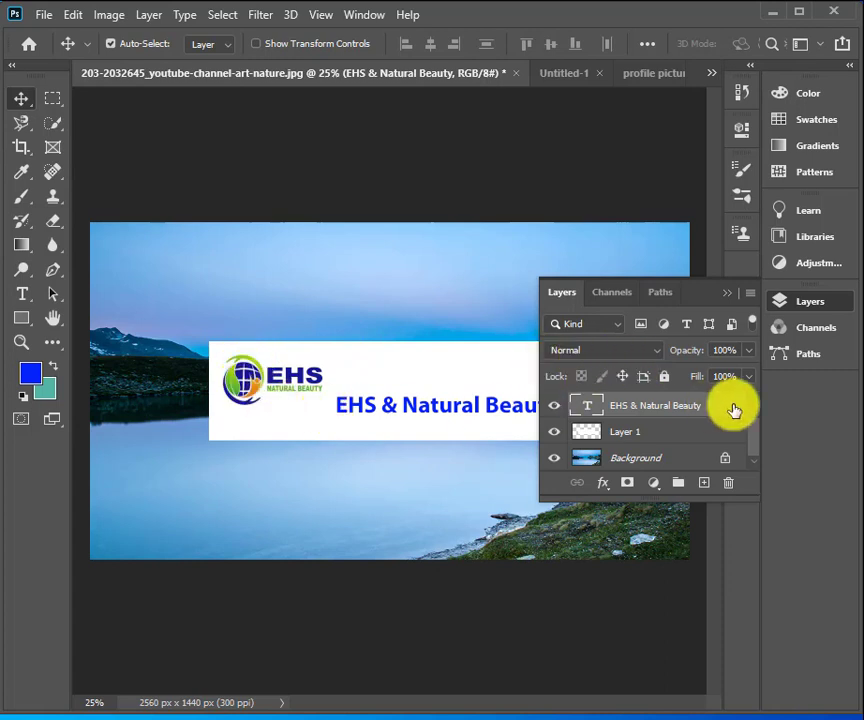
left_click(818, 303)
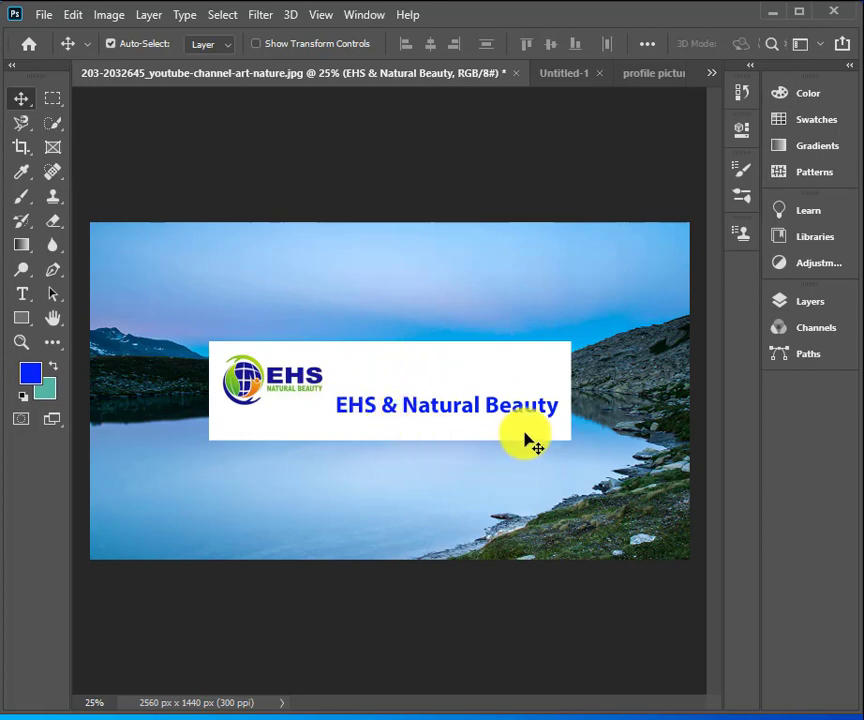
- Try deleting the white rectangle layer, Layer 1, and undo the deletion
left_click(810, 301)
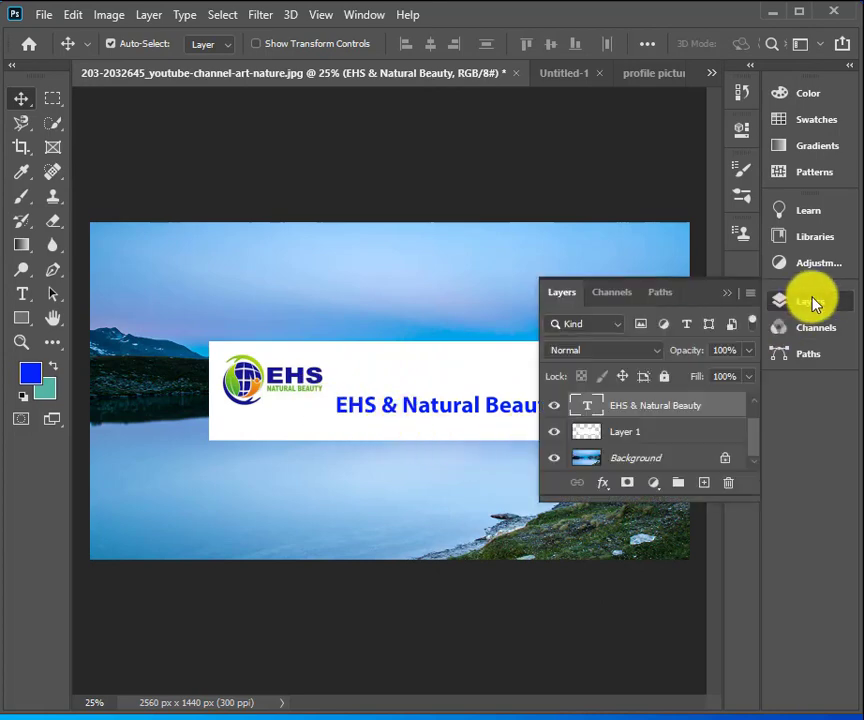
left_click(631, 438)
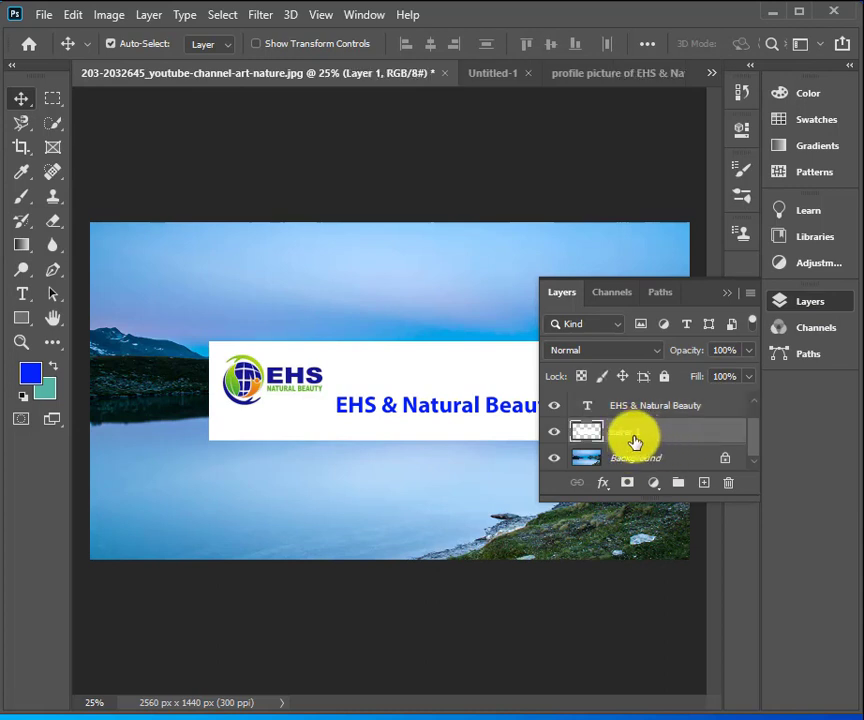
left_click(729, 486)
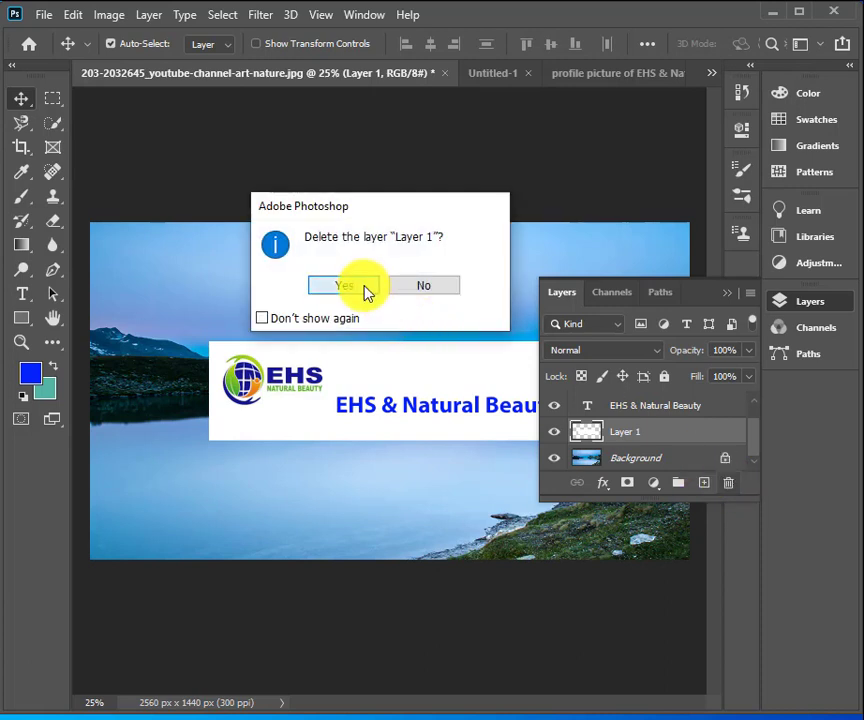
left_click(366, 292)
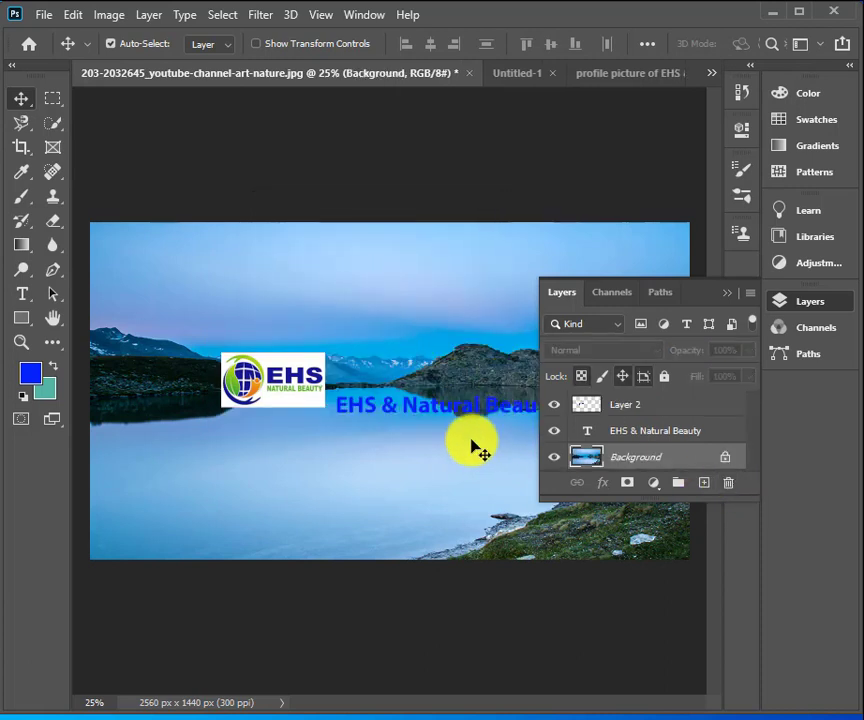
left_click(810, 303)
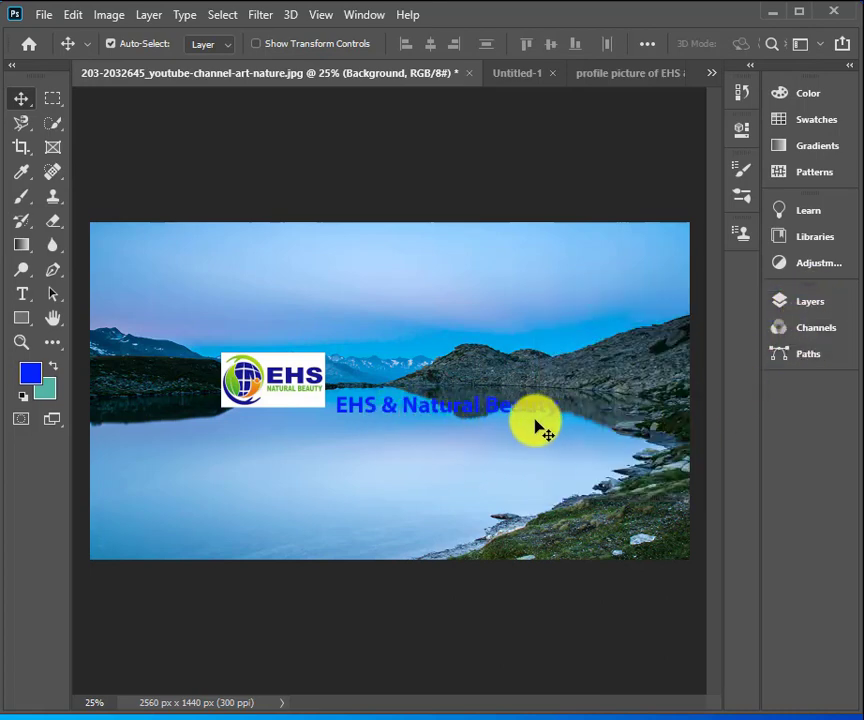
key("ctrl+v")
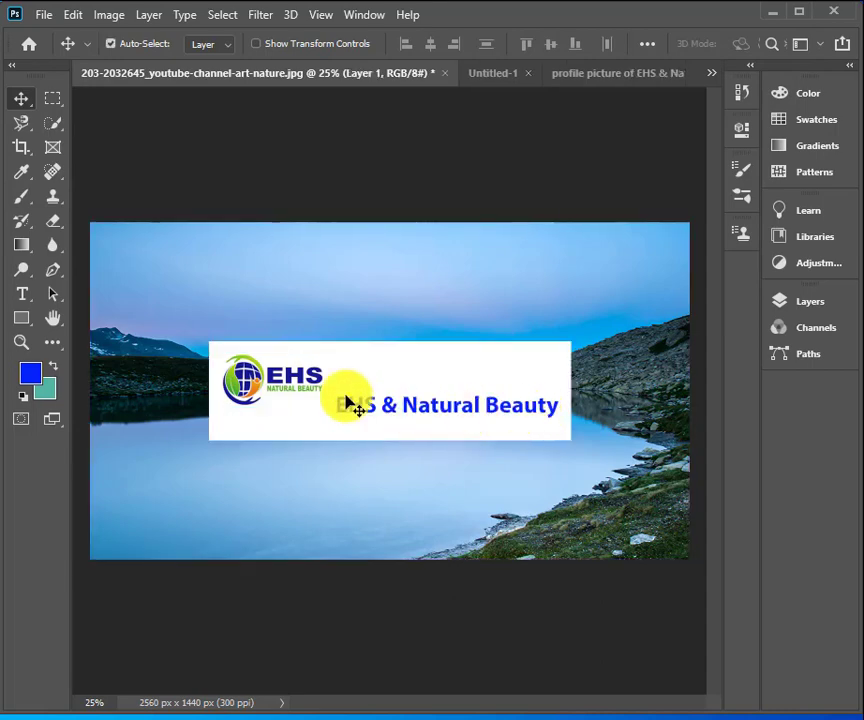
- Recolor the whole channel name text "EHS & Natural Beauty" to bright pink
left_click(23, 293)
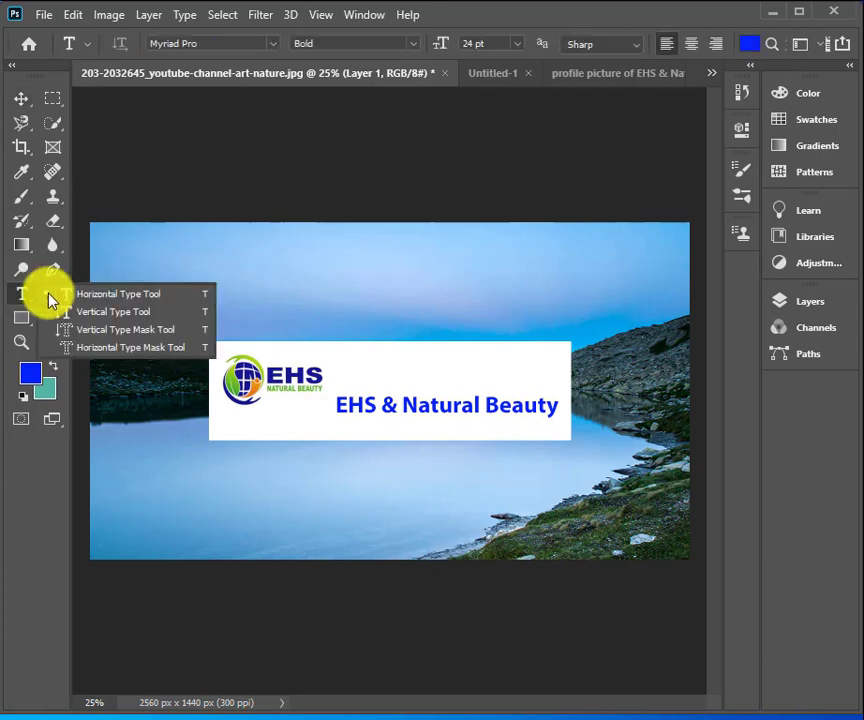
left_click(100, 294)
left_click(384, 405)
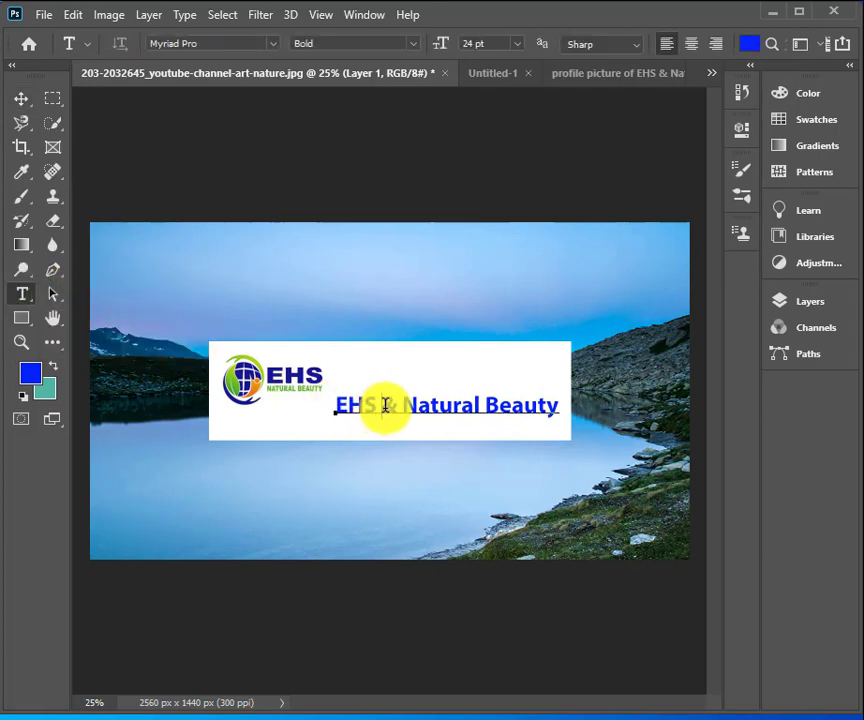
left_click_drag(557, 405, 334, 409)
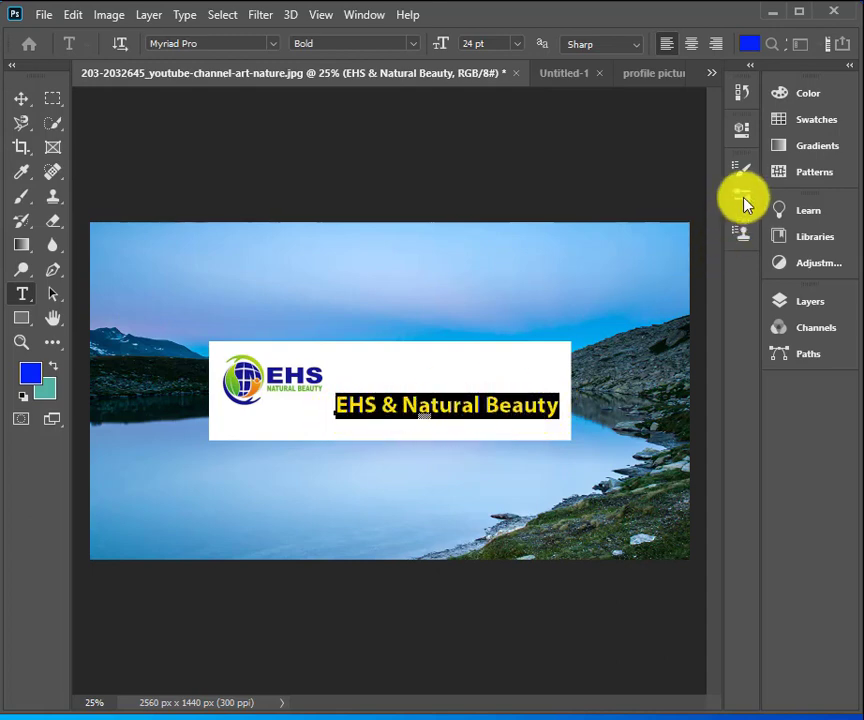
left_click(812, 92)
left_click(735, 113)
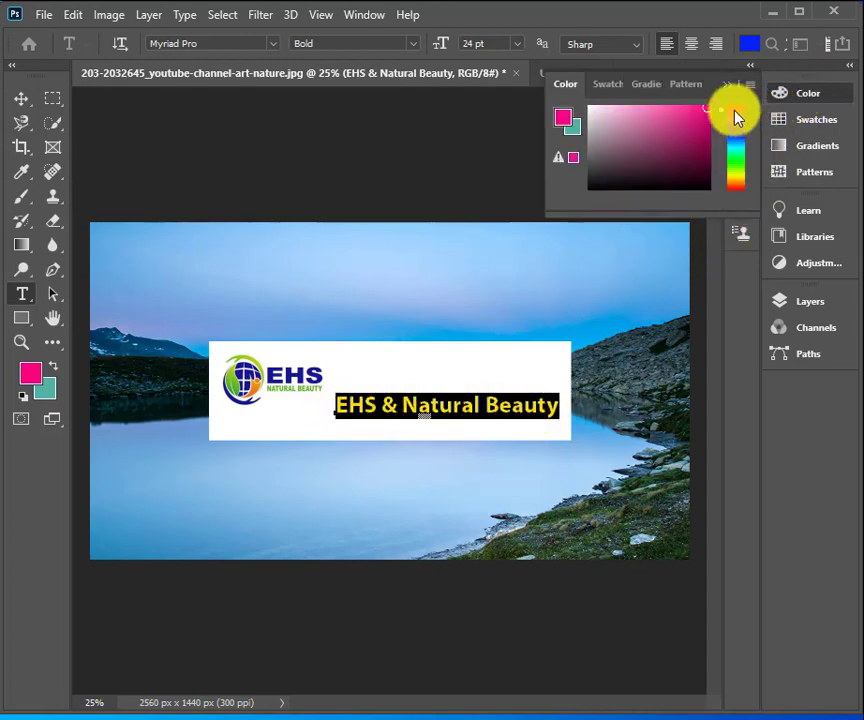
left_click(492, 399)
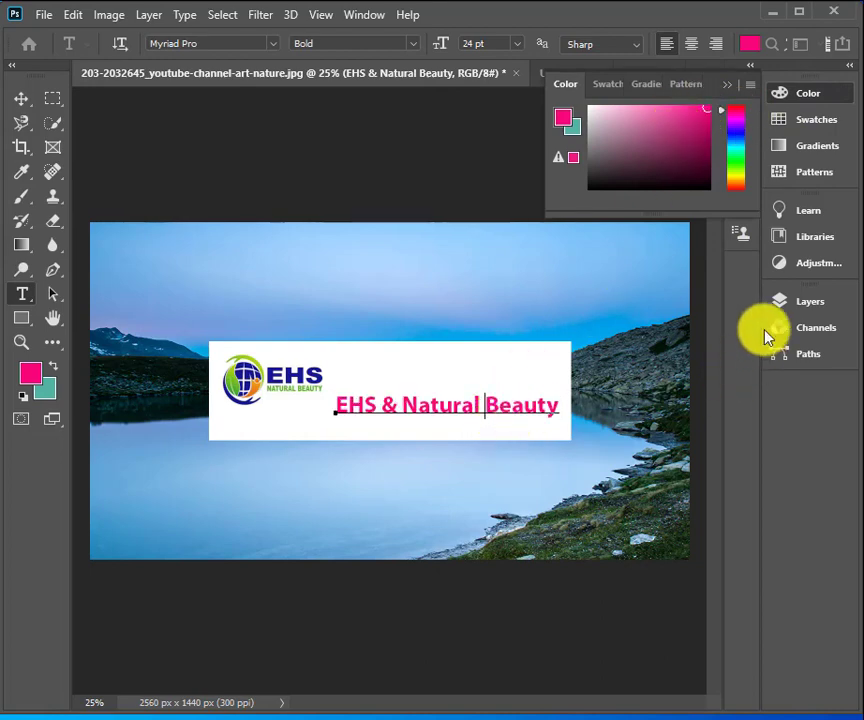
- Delete the white rectangle layer, Layer 1, from behind the logo and channel name
left_click(816, 303)
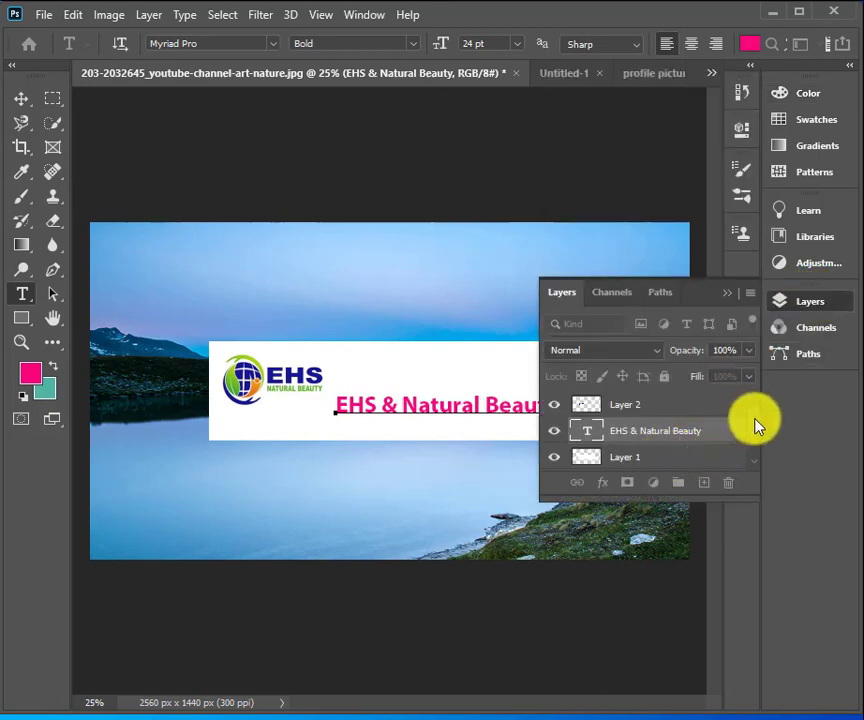
scroll(750, 432, "down", 1)
left_click(645, 437)
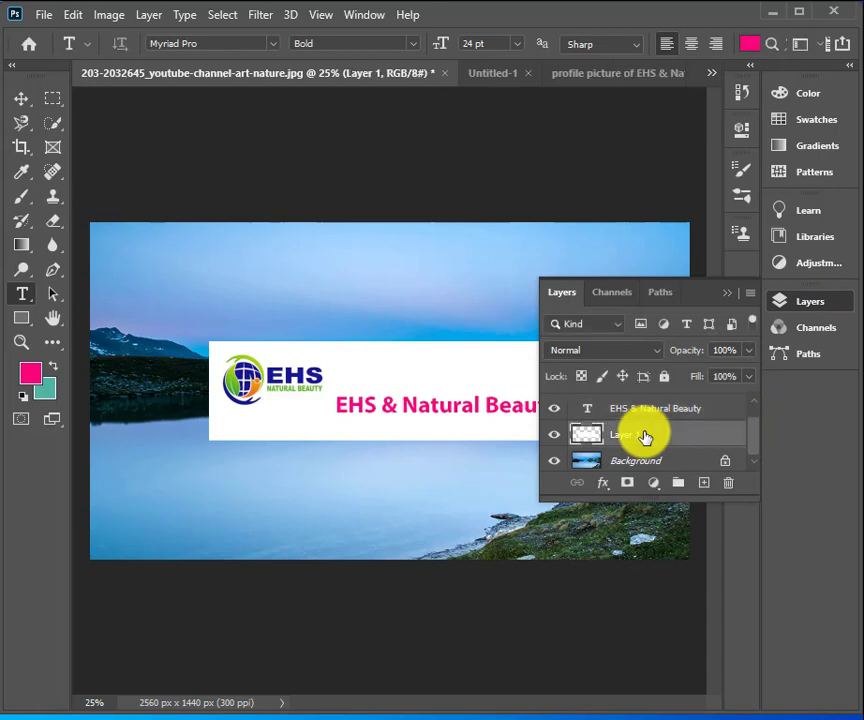
left_click(729, 483)
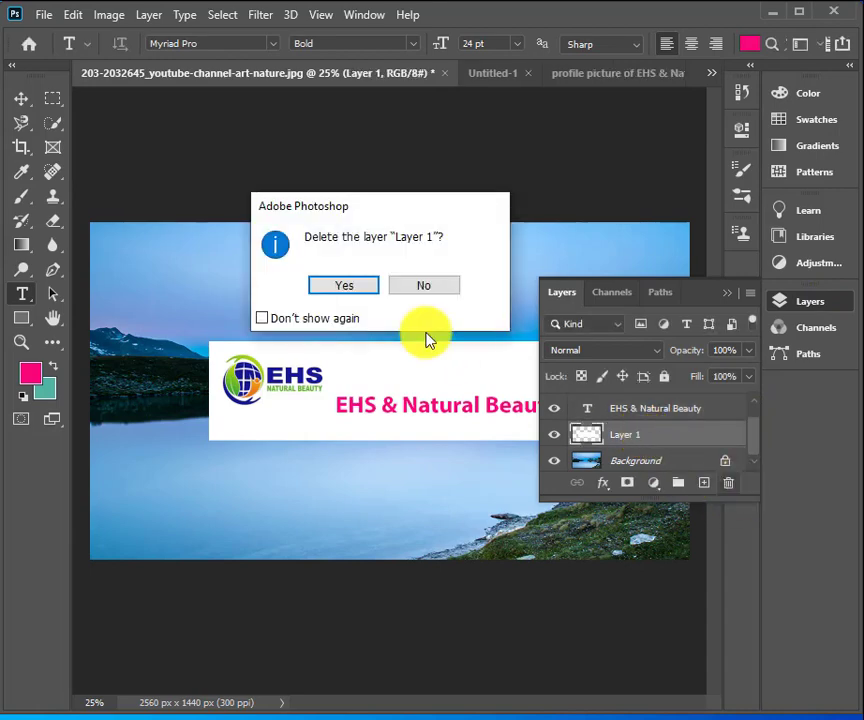
left_click(344, 286)
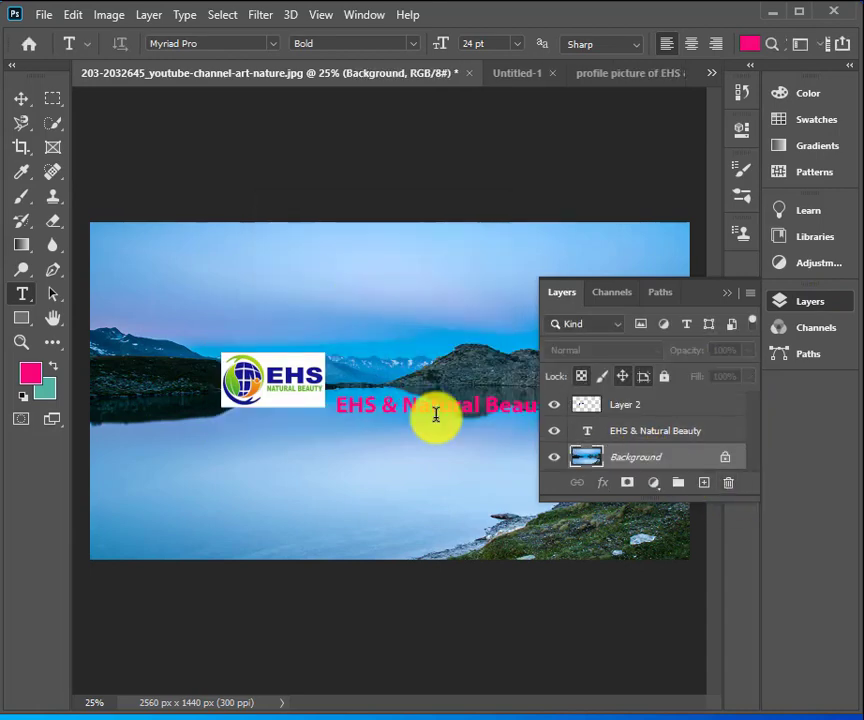
left_click(814, 303)
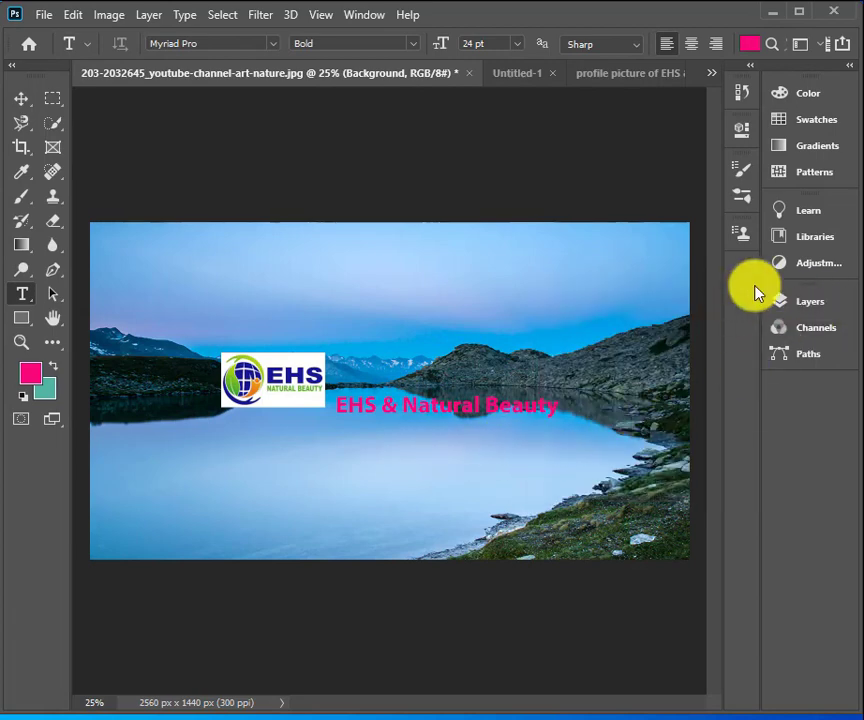
- Try fully locking the "EHS & Natural Beauty" text layer and unlock it again
left_click(808, 304)
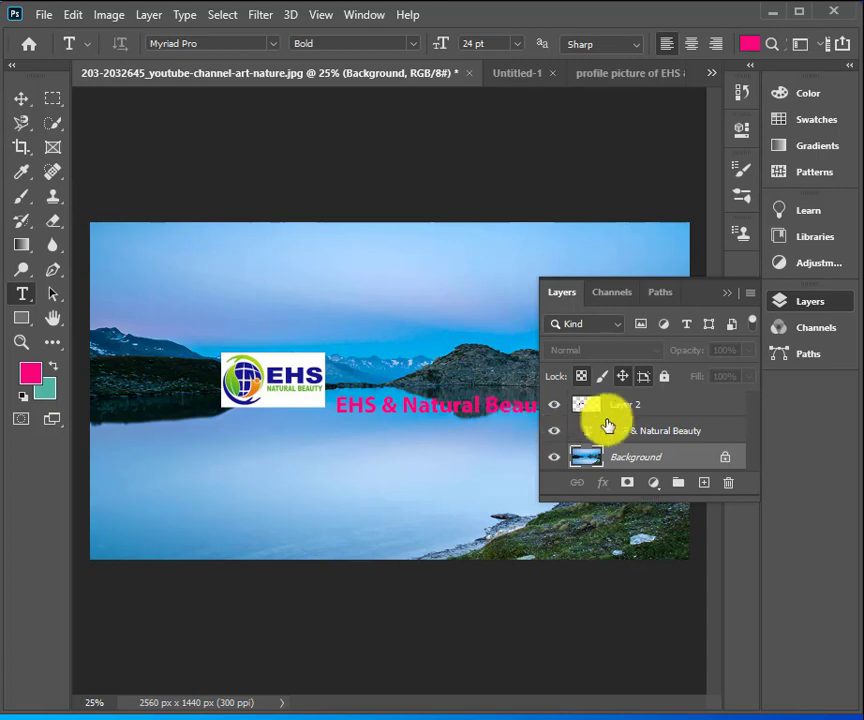
left_click(682, 412)
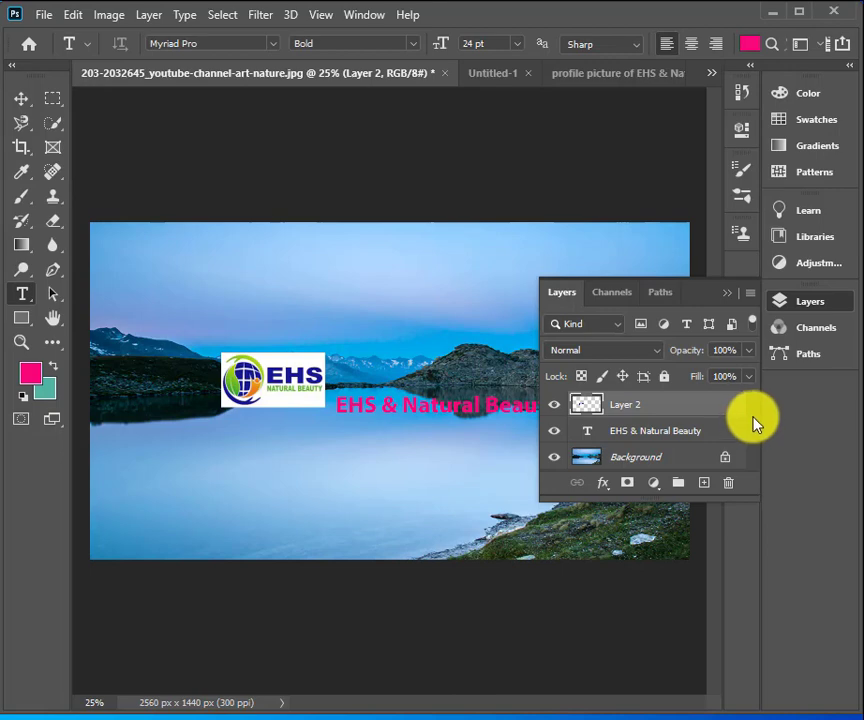
left_click(670, 458)
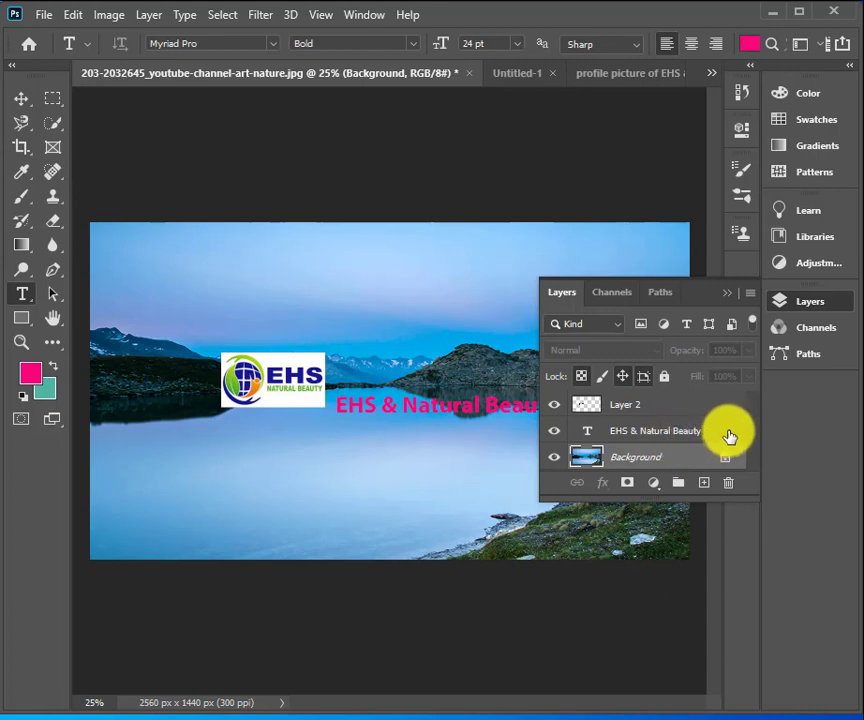
left_click(698, 440)
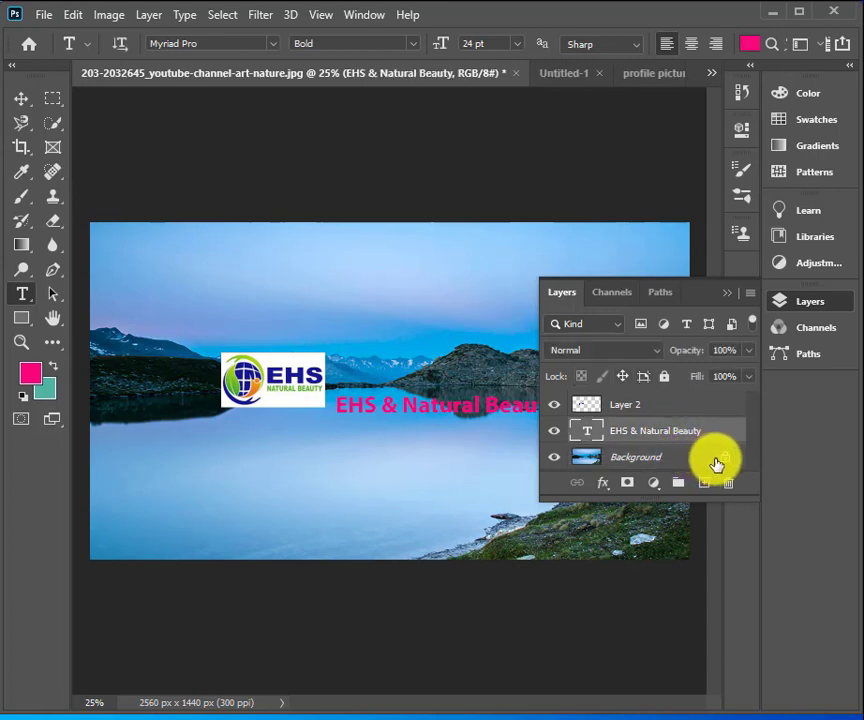
left_click(664, 378)
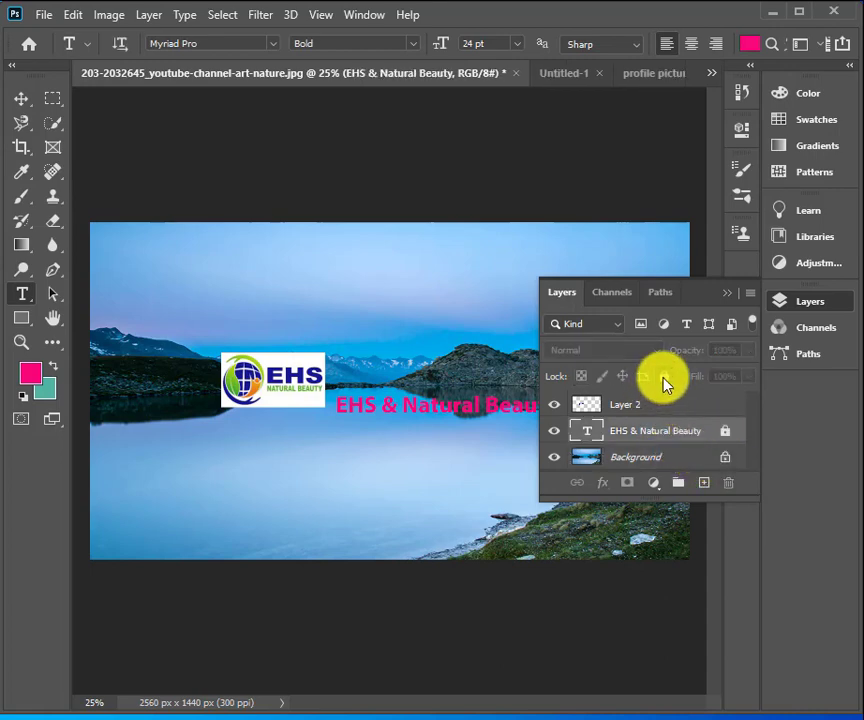
left_click(664, 378)
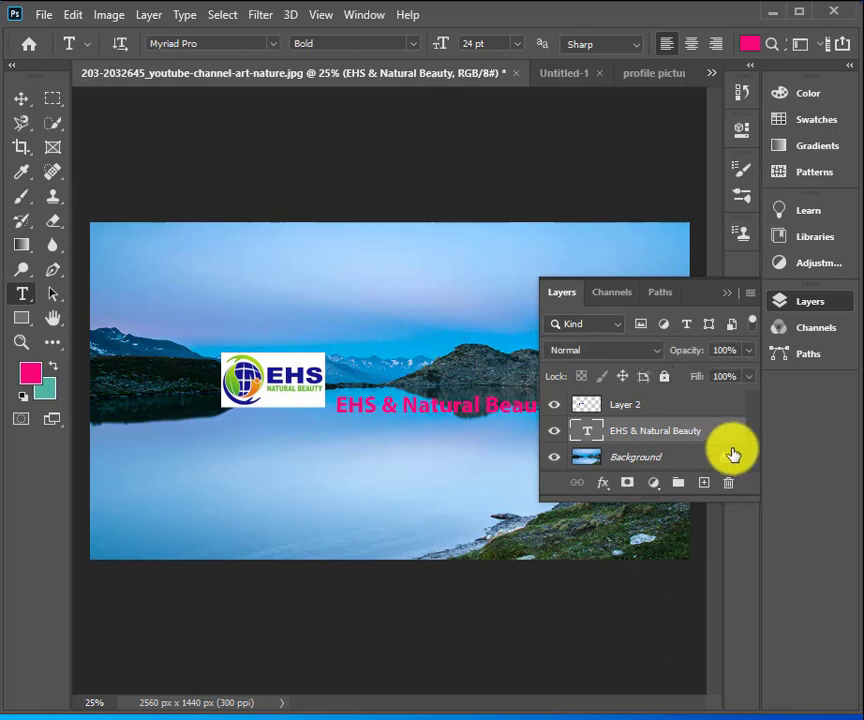
- Unlock the Background so it is a regular layer, then turn its full lock on and off again
left_click(726, 457)
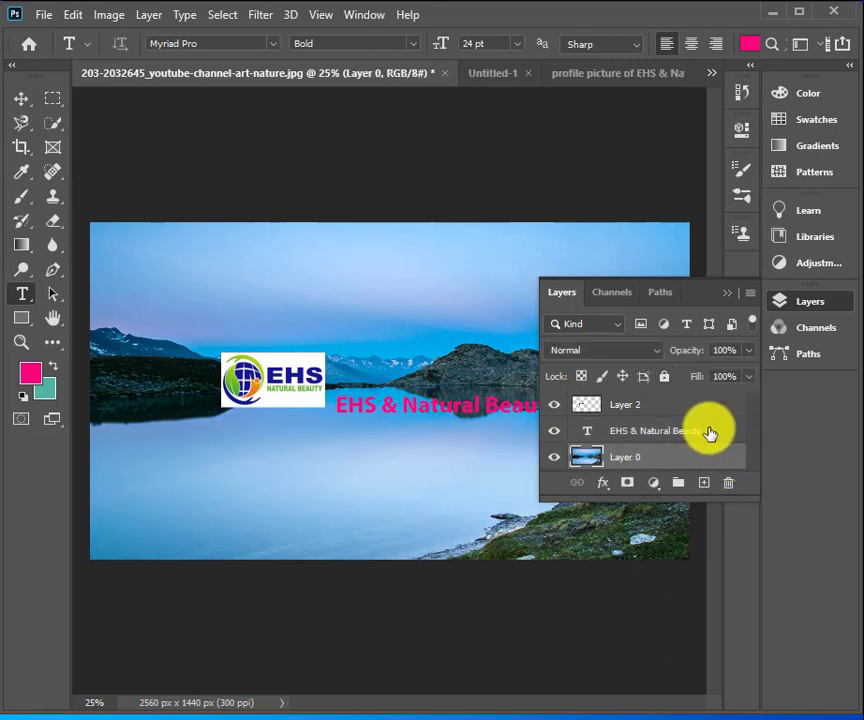
left_click(662, 377)
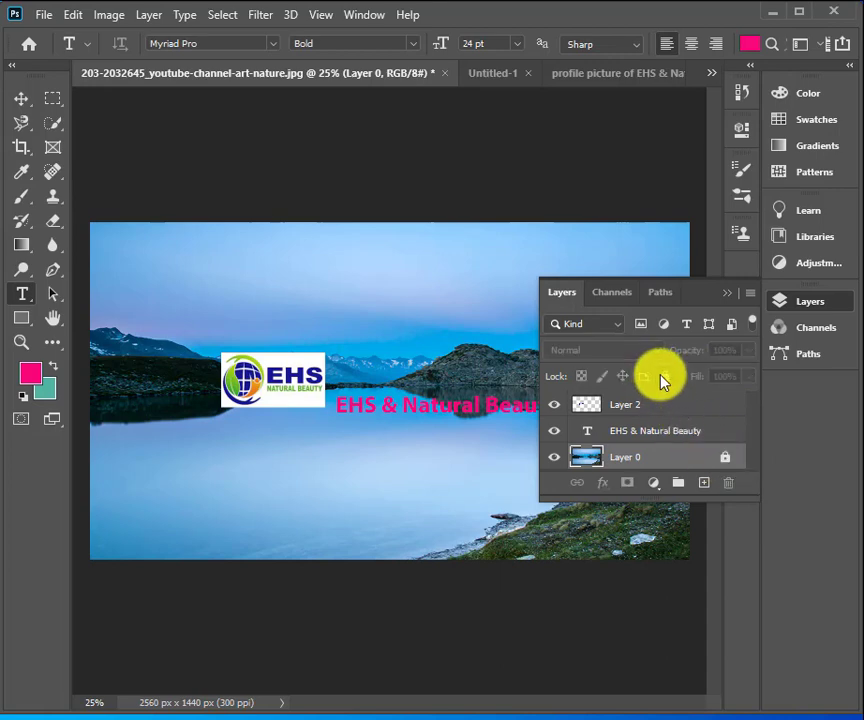
left_click(662, 377)
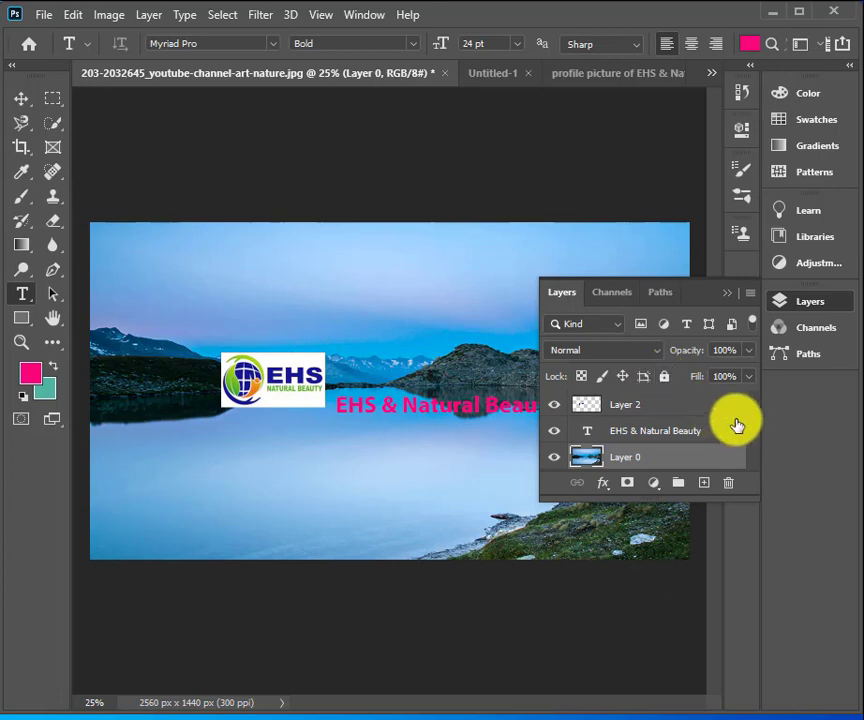
- Merge the channel name text layer and the logo layer, Layer 2, down into the nature image layer
left_click(688, 406)
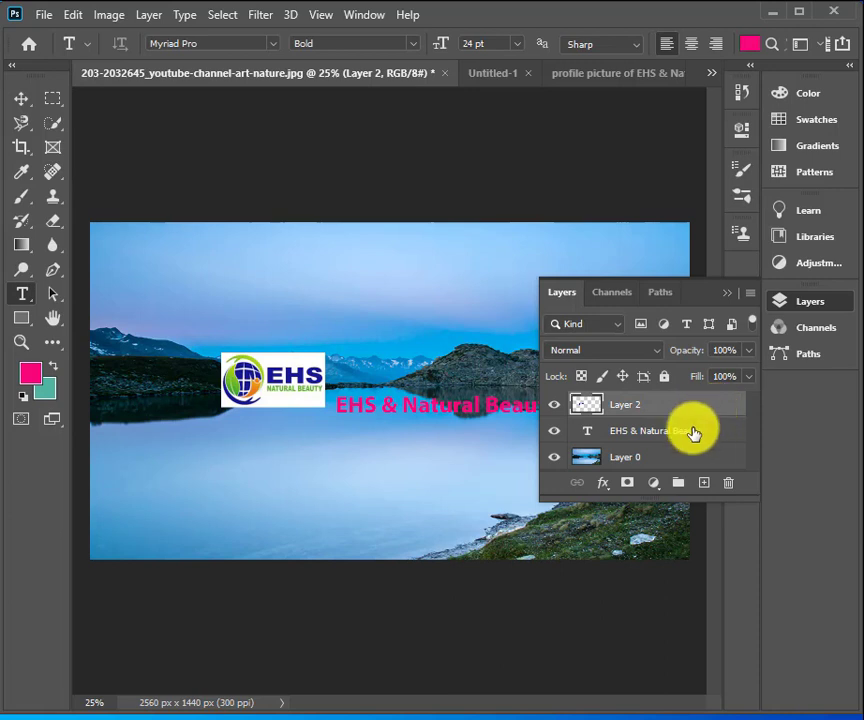
left_click(720, 433)
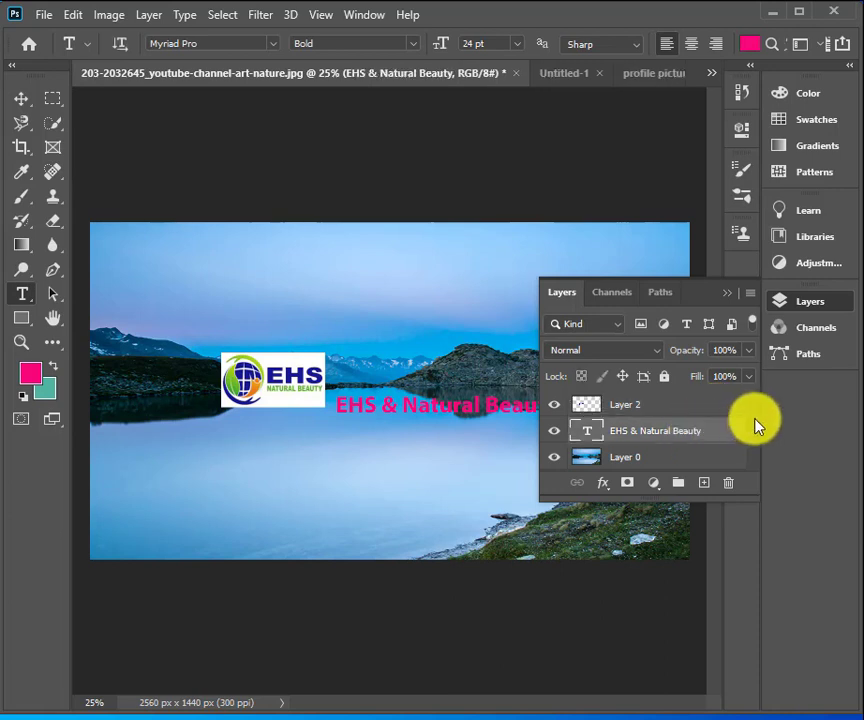
key("ctrl+e")
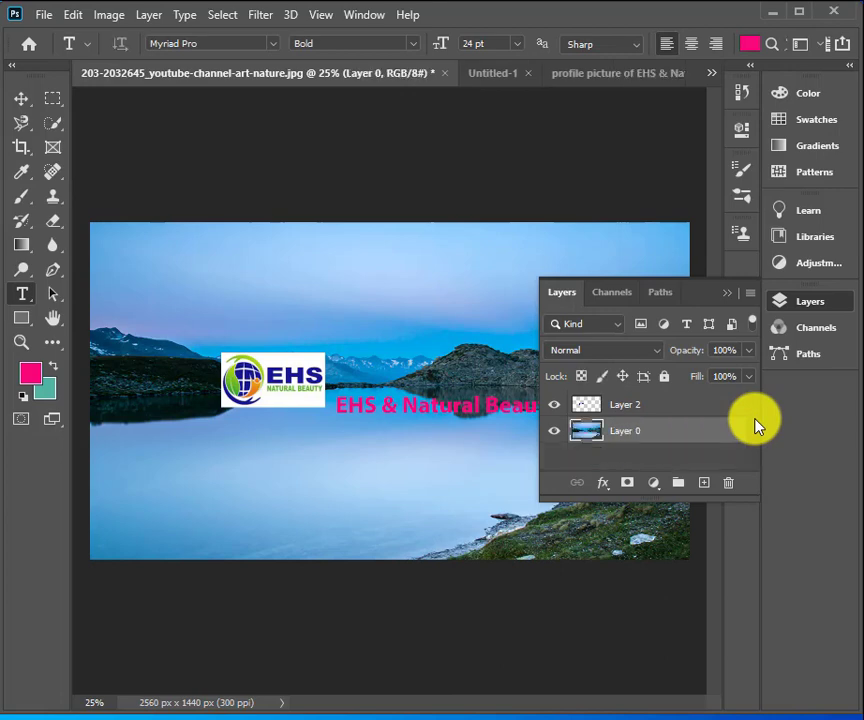
left_click(667, 452)
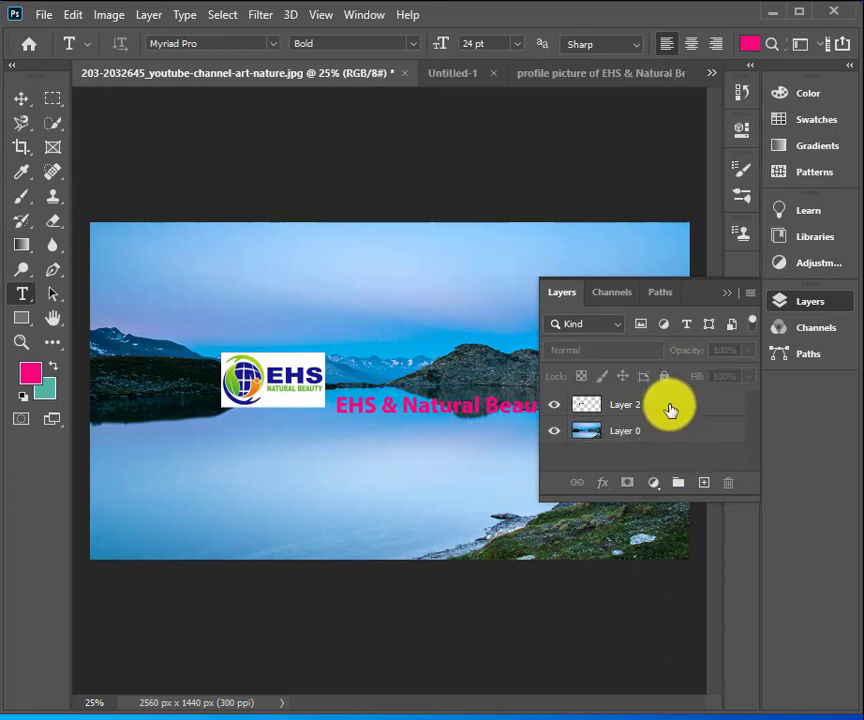
left_click(670, 410)
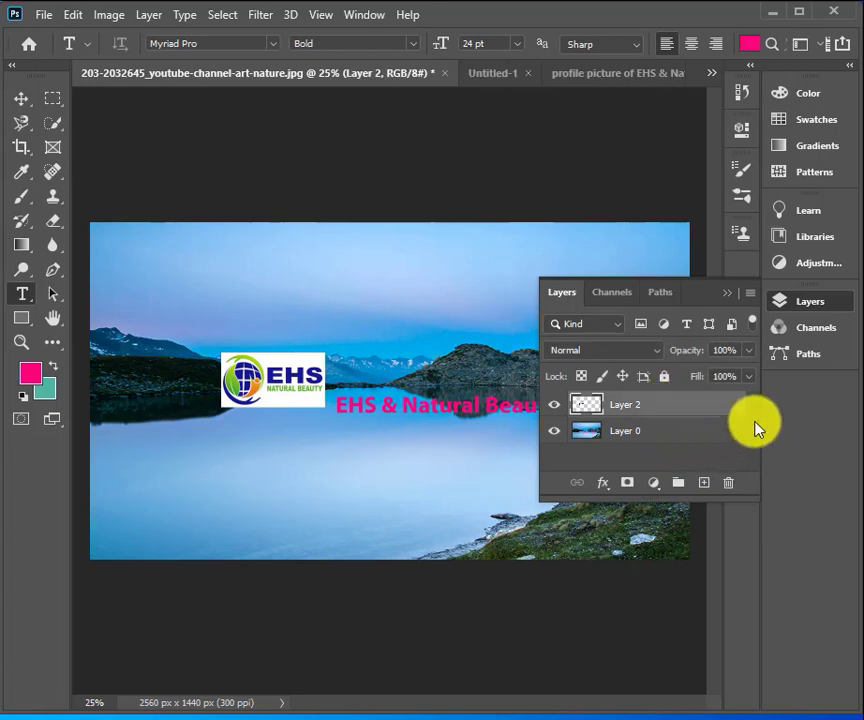
key("Delete")
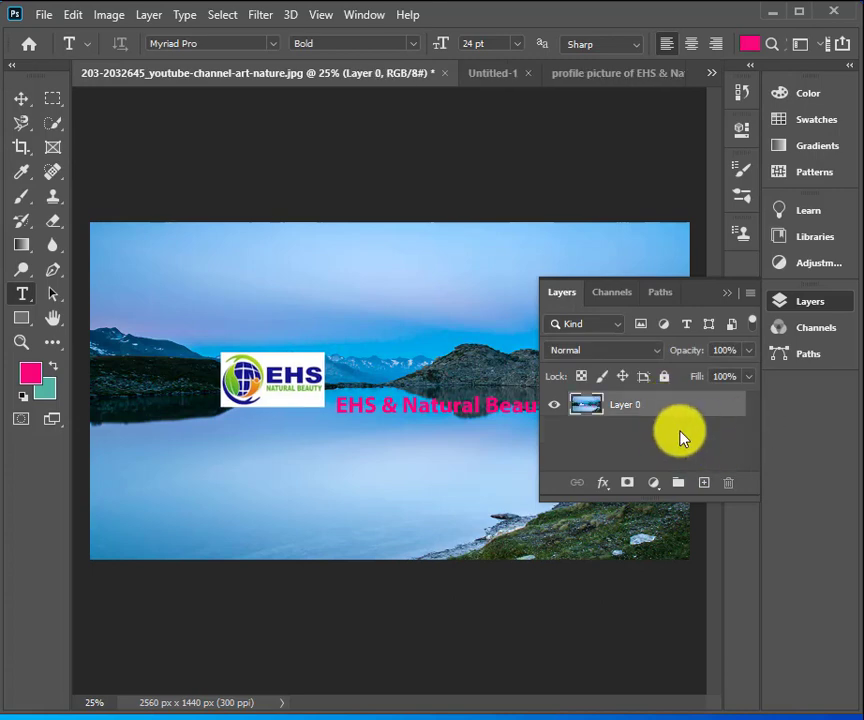
left_click(456, 488)
left_click(814, 304)
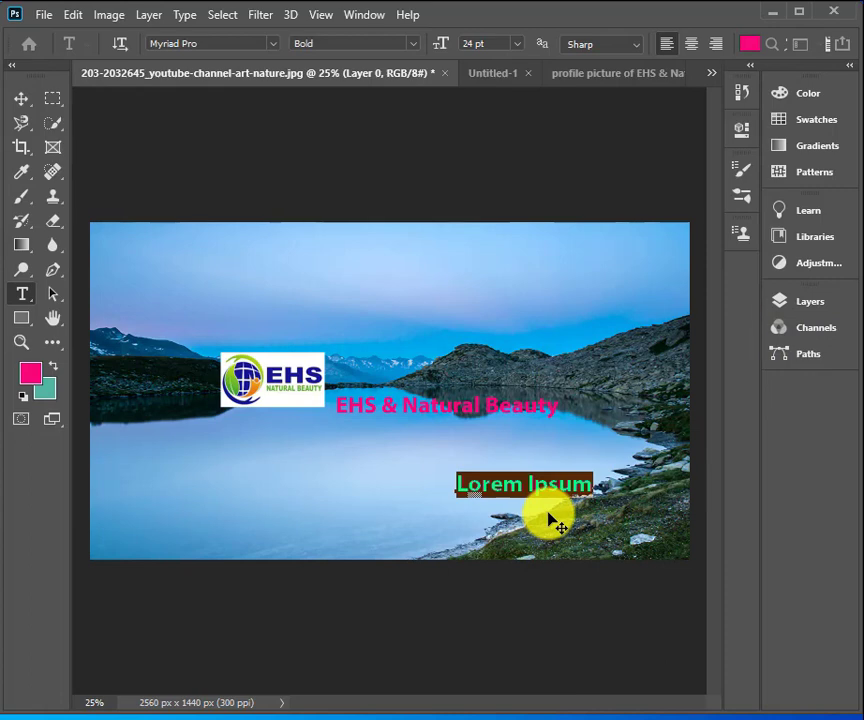
left_click(21, 98)
left_click_drag(486, 491, 496, 500)
key("Delete")
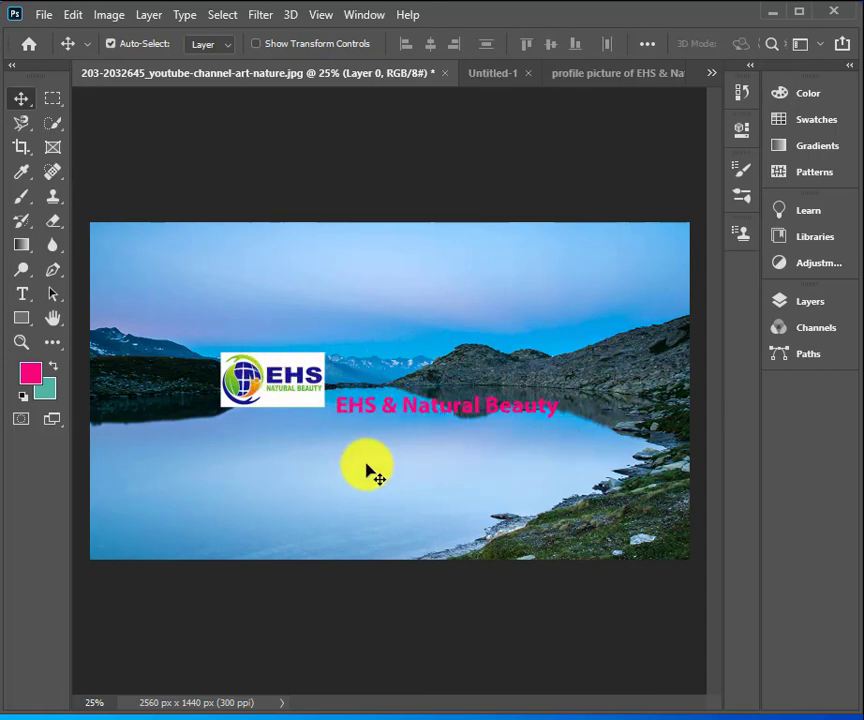
key("ctrl")
key("ctrl+s")
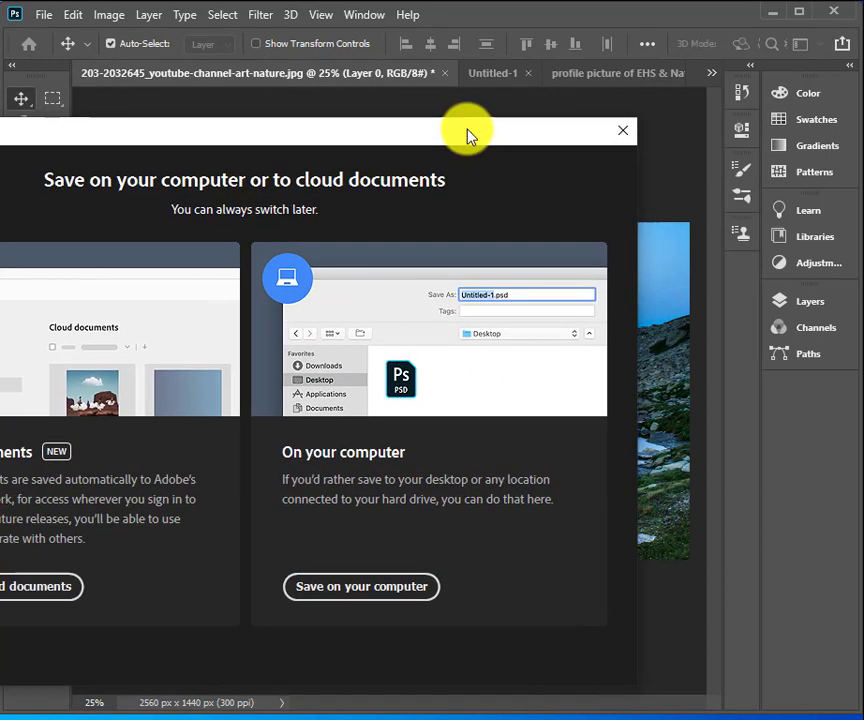
left_click_drag(470, 135, 600, 131)
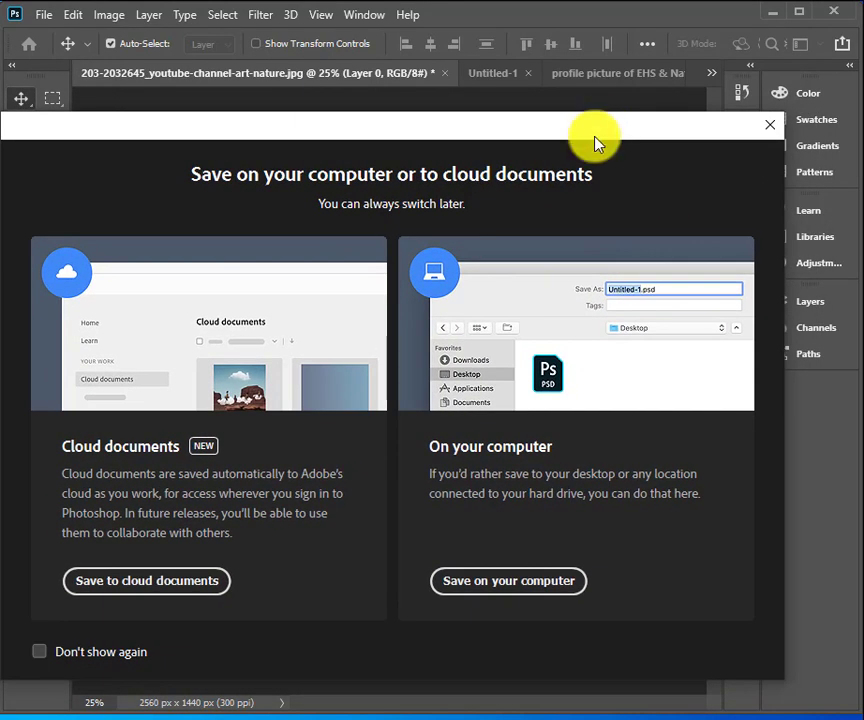
left_click(40, 652)
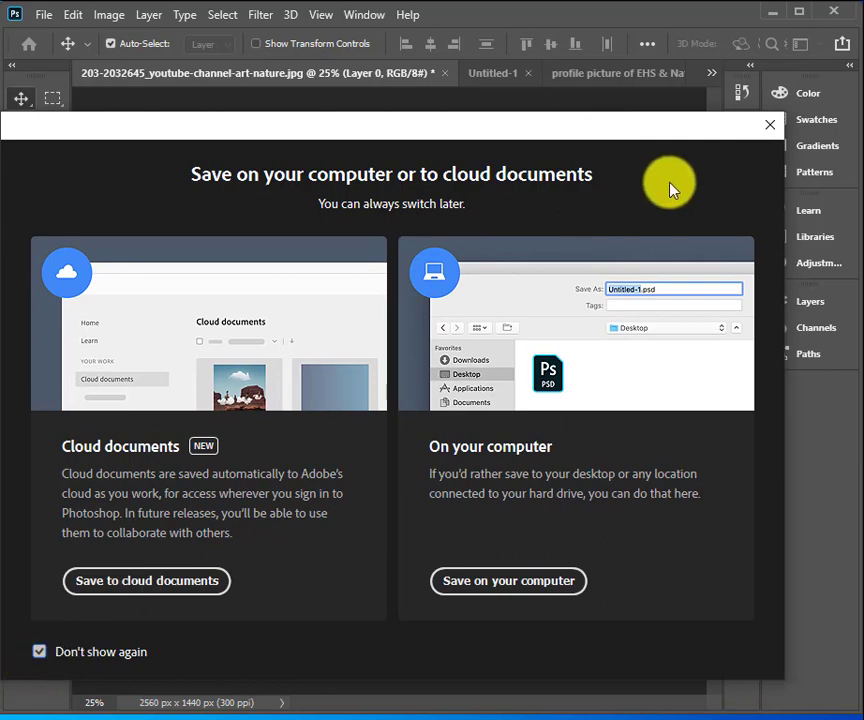
left_click(770, 128)
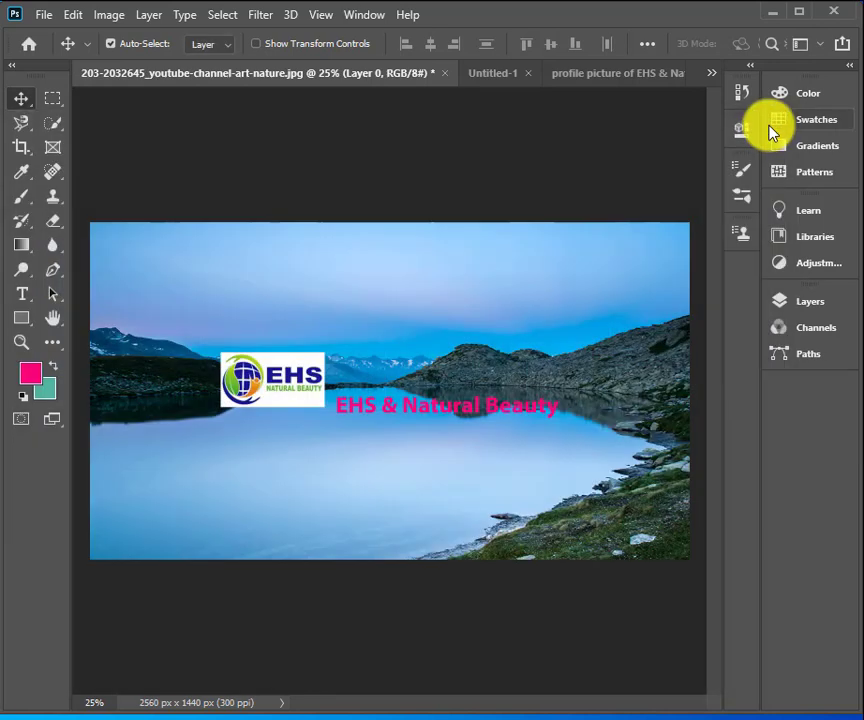
- Save the channel art on the computer as a maximum-quality JPEG named "Banner image" in the HD folder
key("ctrl+s")
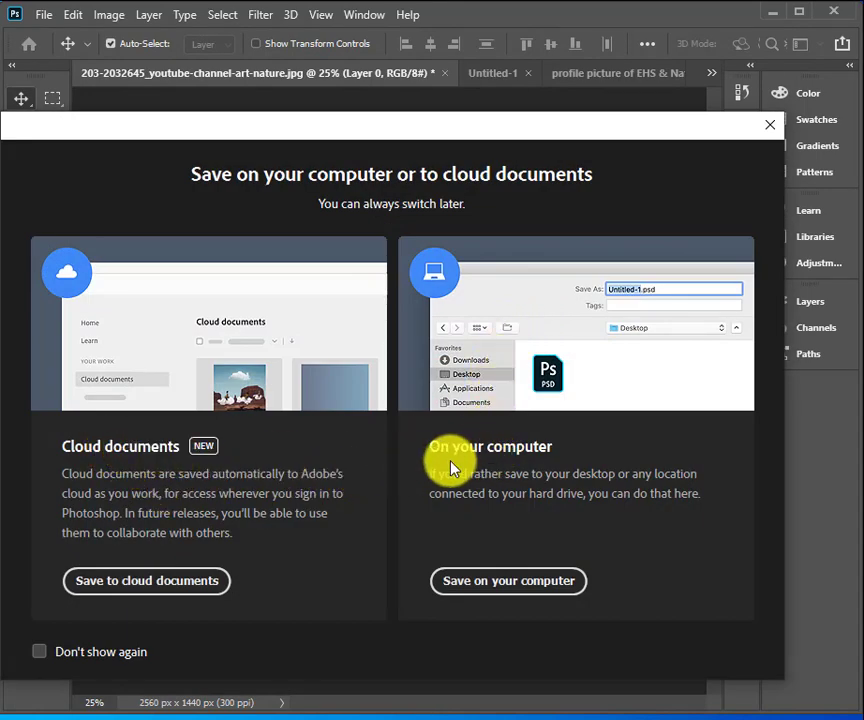
left_click(508, 582)
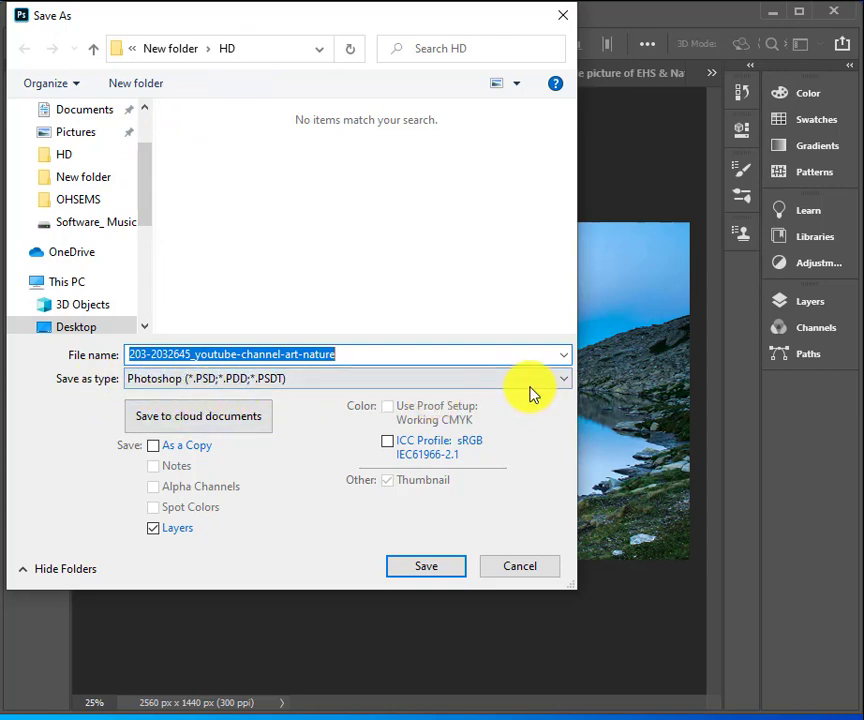
left_click(568, 381)
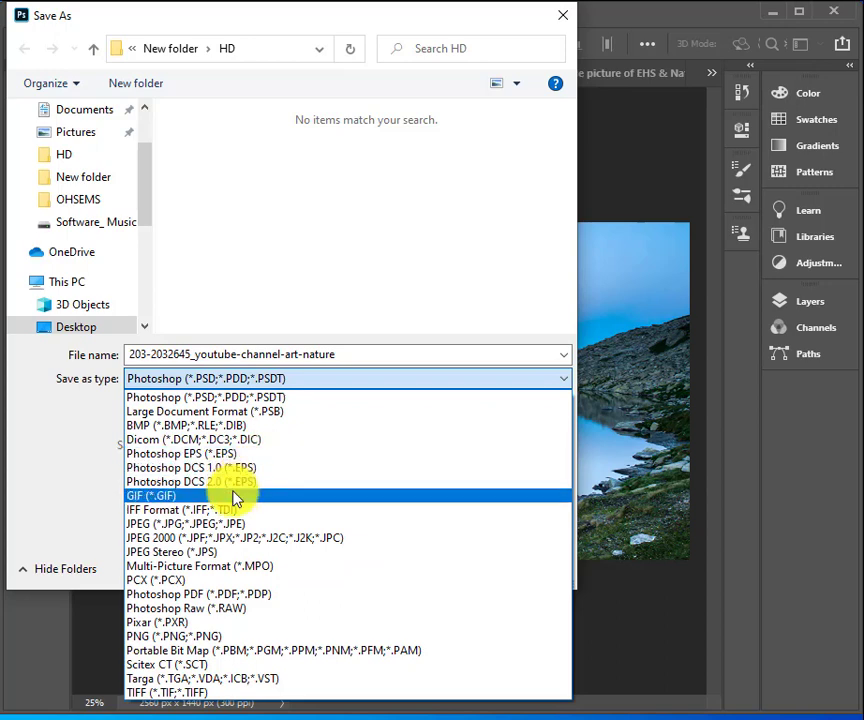
left_click(156, 526)
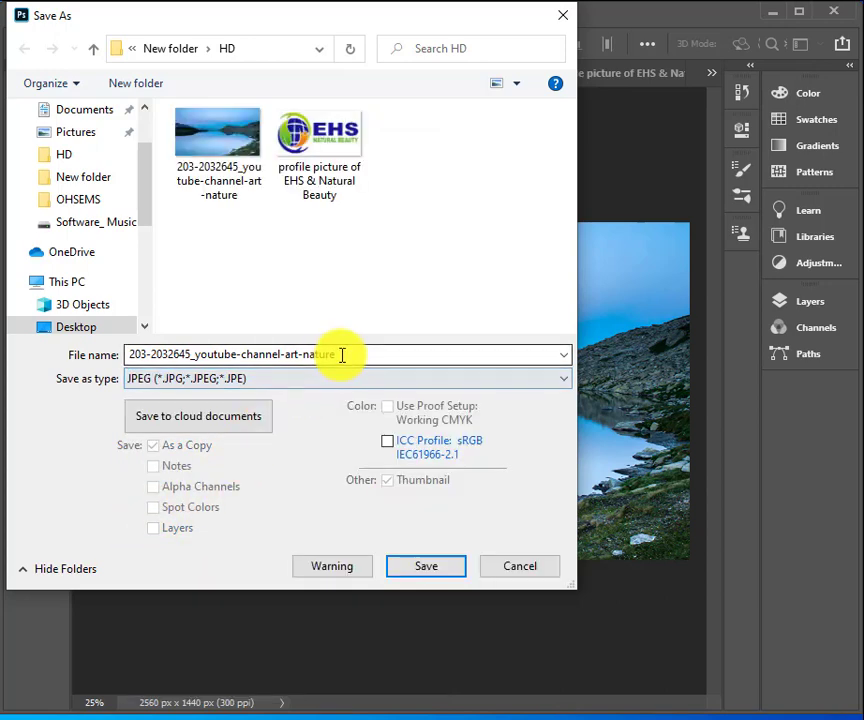
double_click(310, 353)
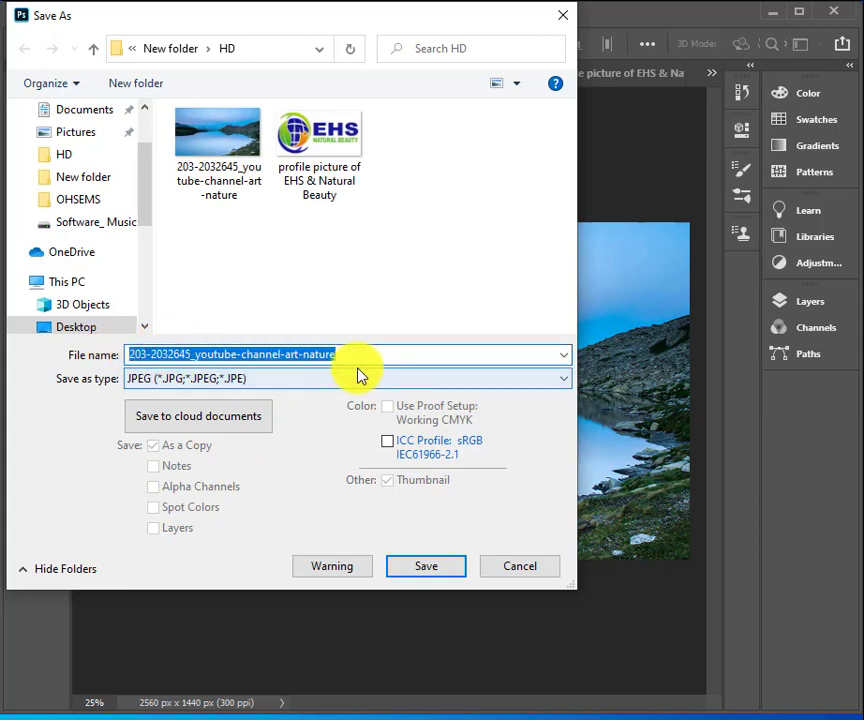
type("Banner image")
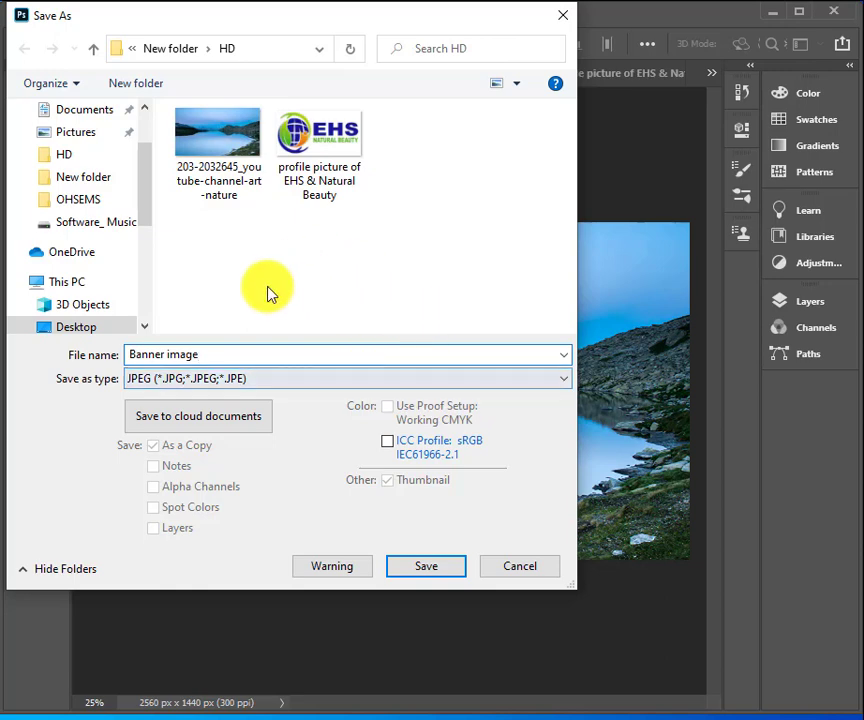
left_click(428, 569)
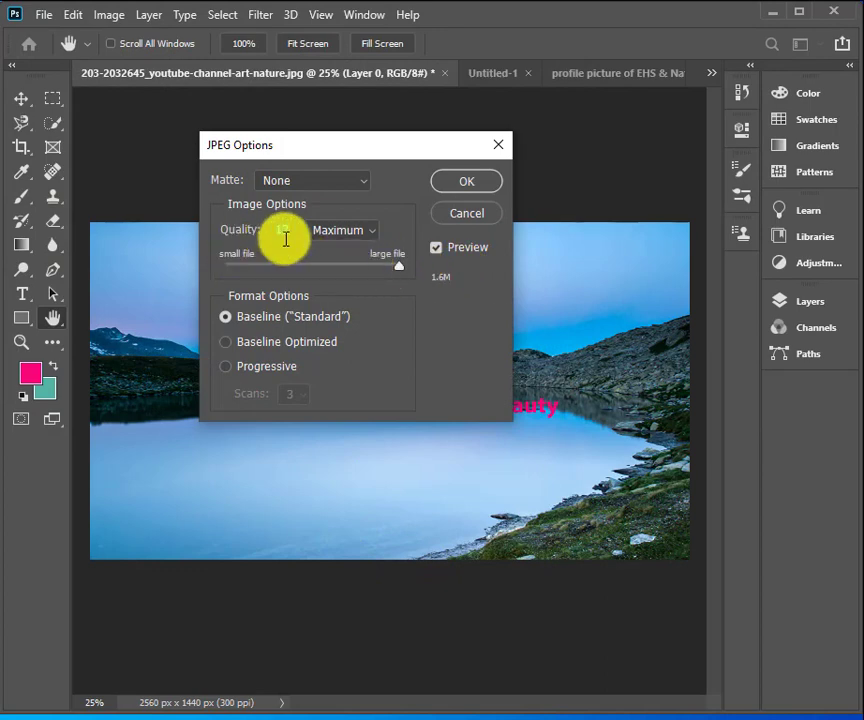
left_click(472, 186)
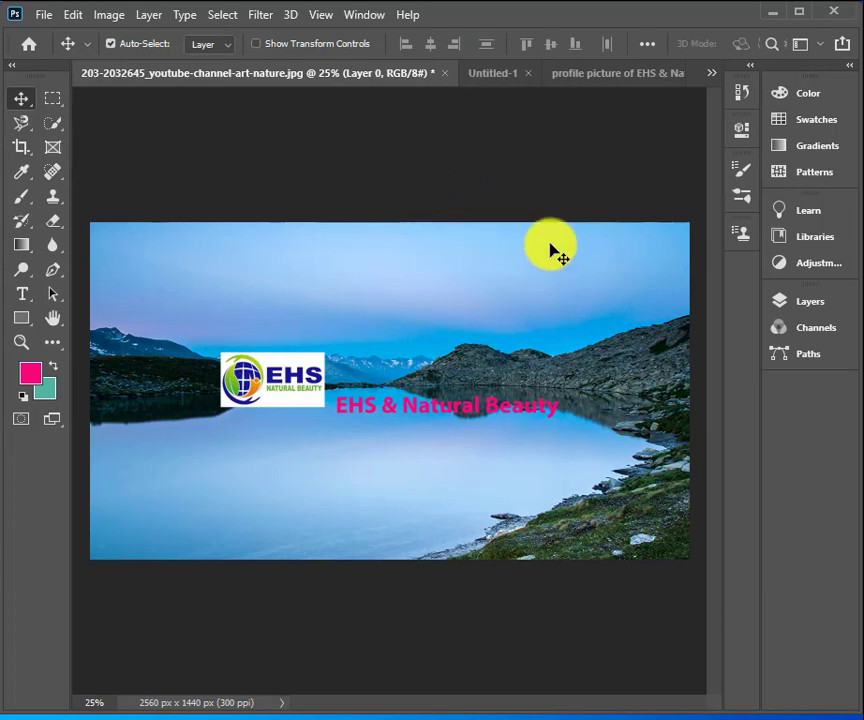
key("ctrl+shift+s")
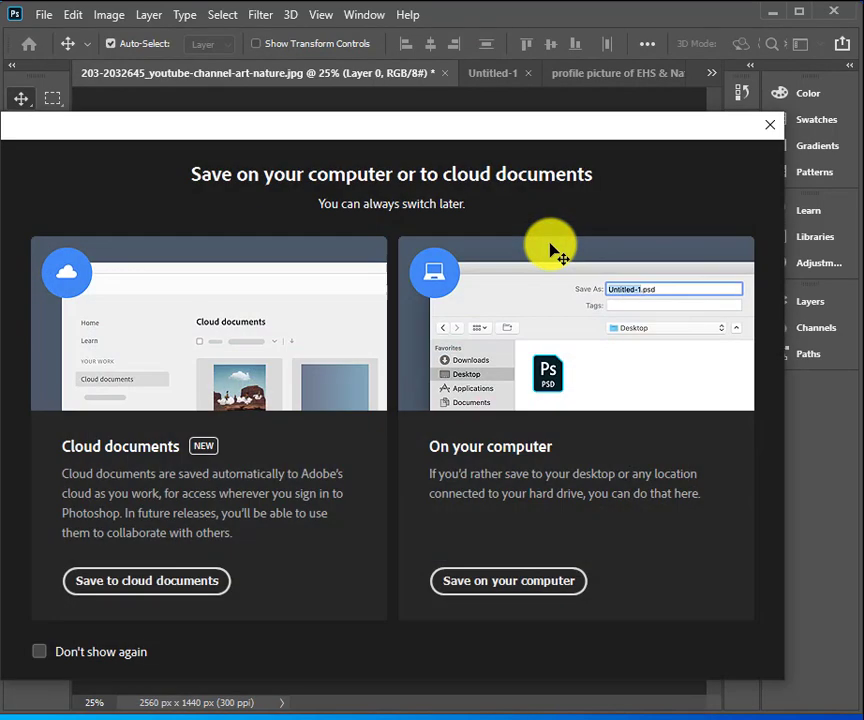
left_click(771, 126)
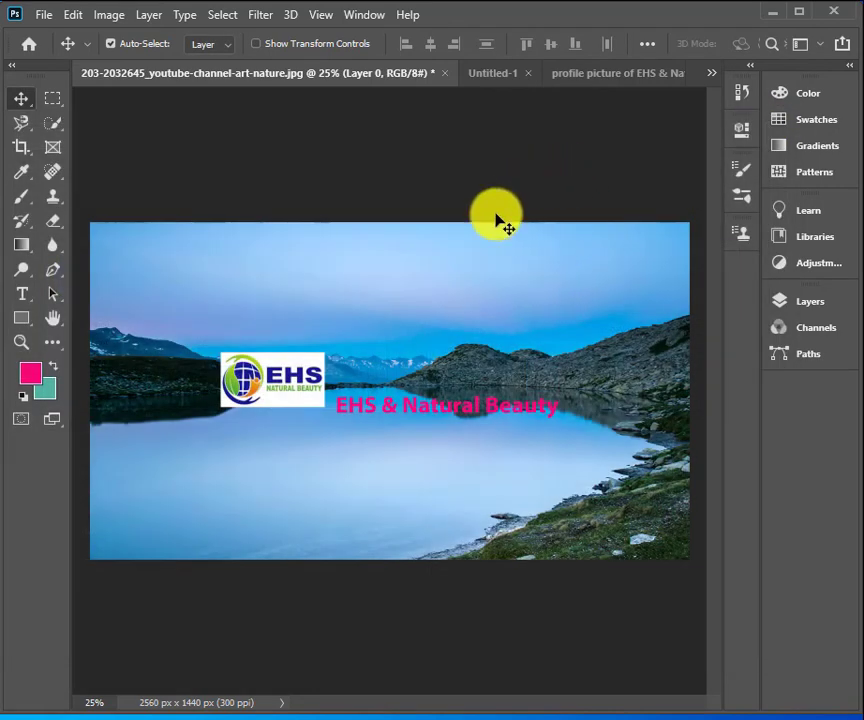
- Switch to the desktop and open the HD folder inside New folder
left_click(778, 14)
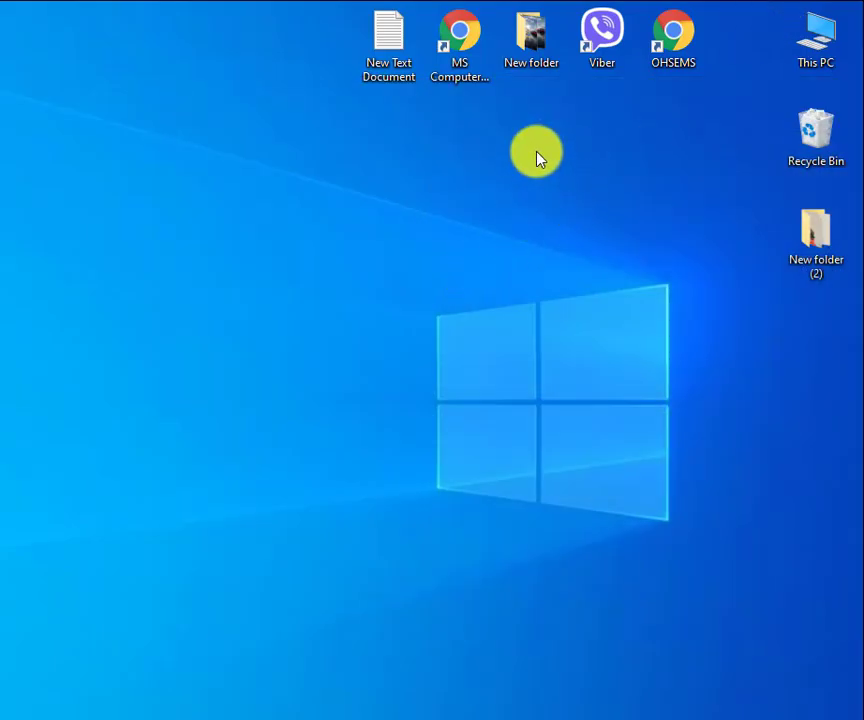
double_click(538, 52)
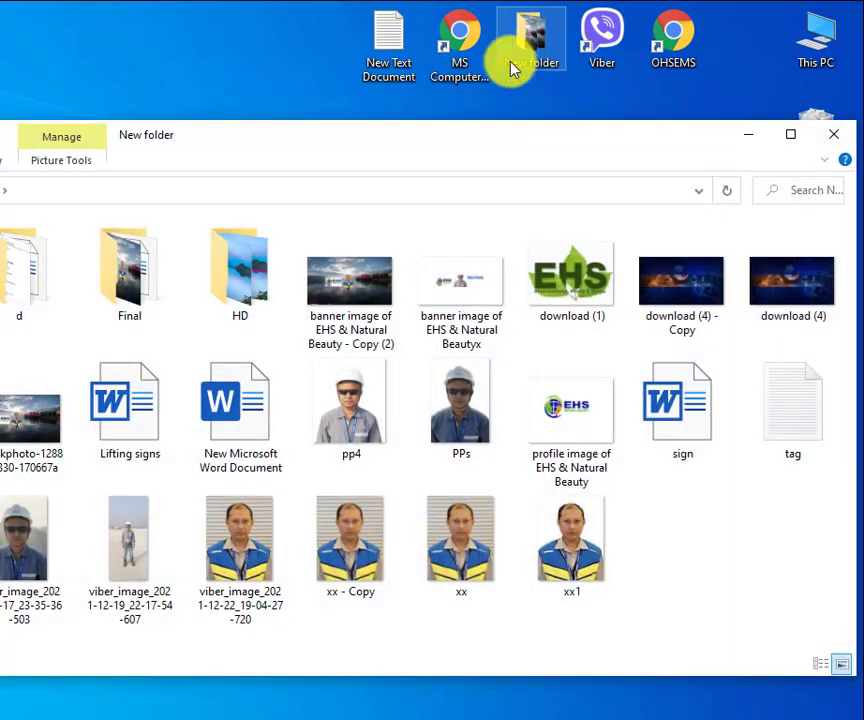
double_click(237, 287)
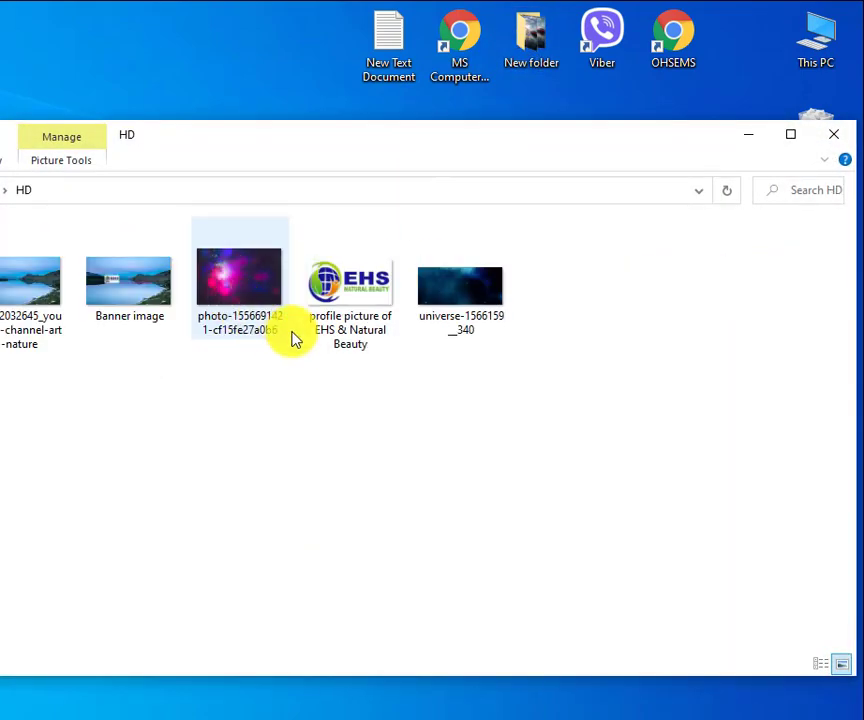
left_click_drag(266, 133, 323, 125)
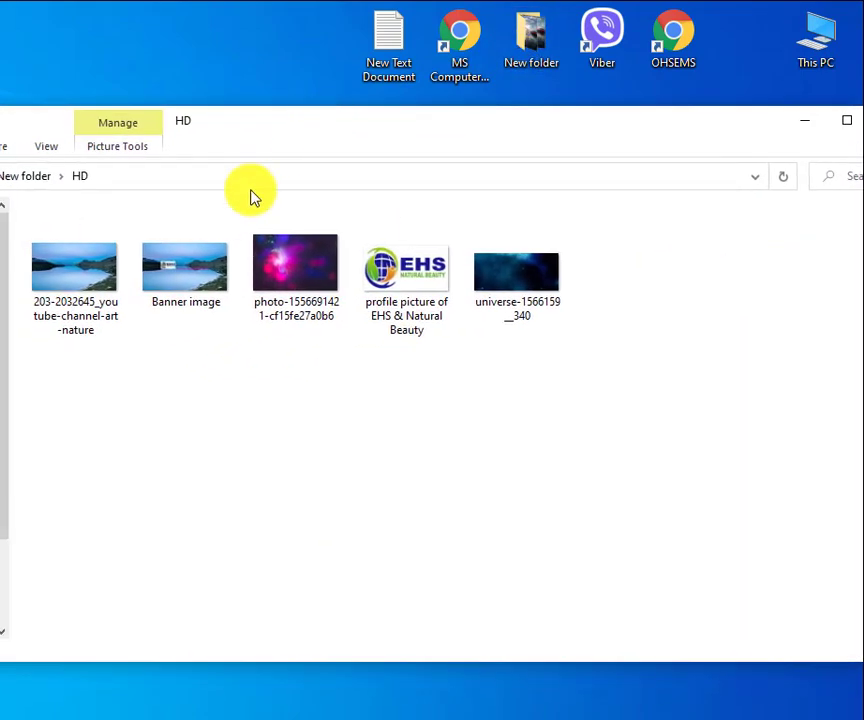
- View the saved "Banner image" in Photos, close it and the HD folder, and return to Photoshop
left_click(189, 277)
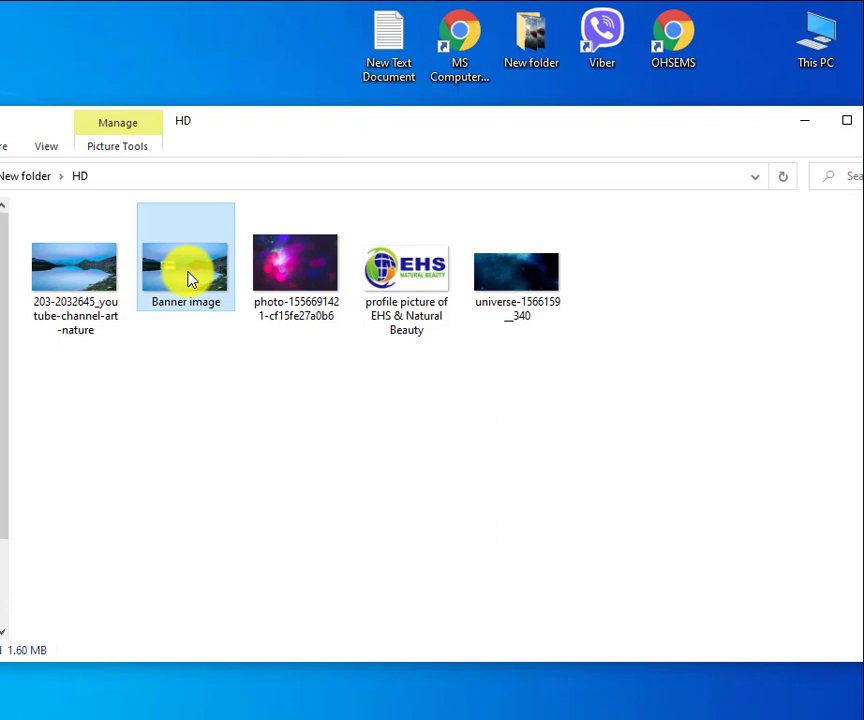
double_click(190, 279)
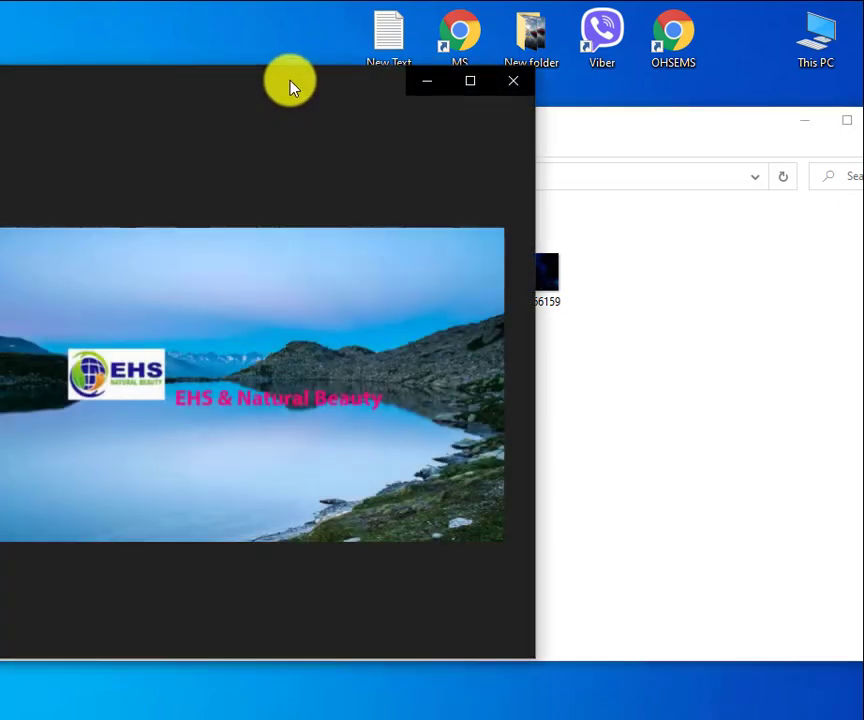
left_click_drag(172, 72, 330, 82)
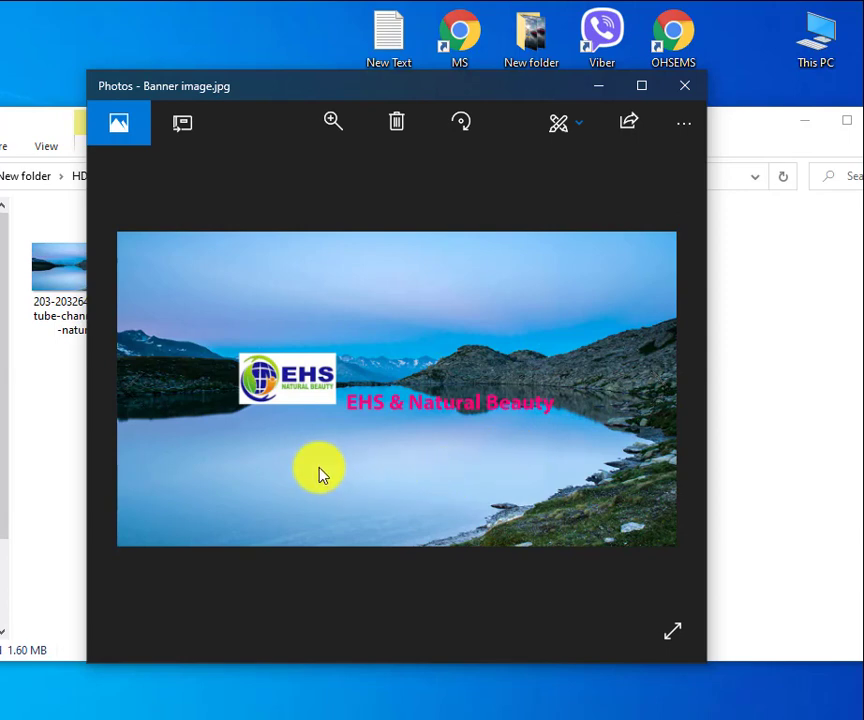
left_click(683, 91)
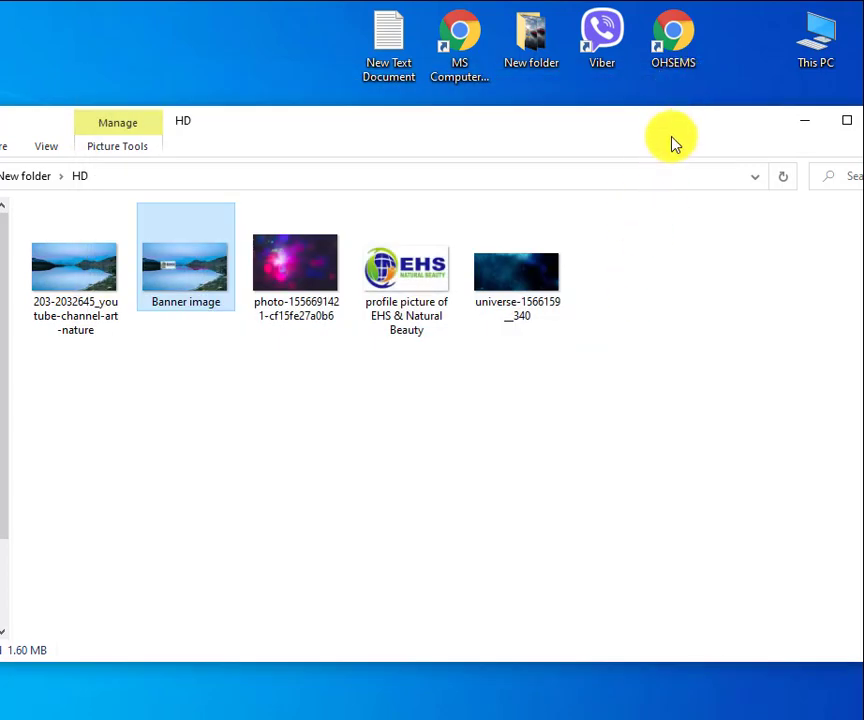
left_click_drag(673, 143, 575, 152)
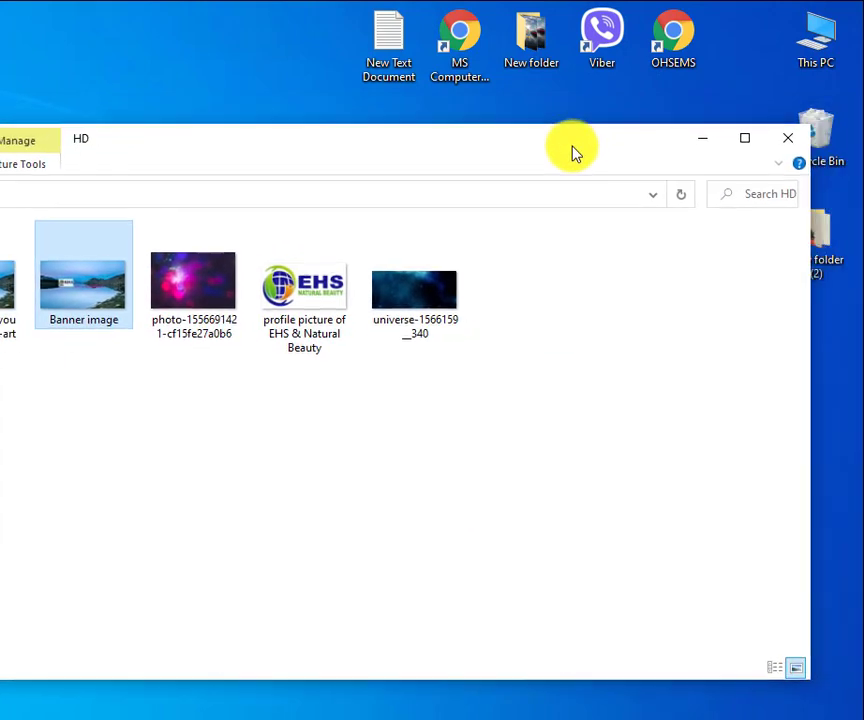
left_click(782, 146)
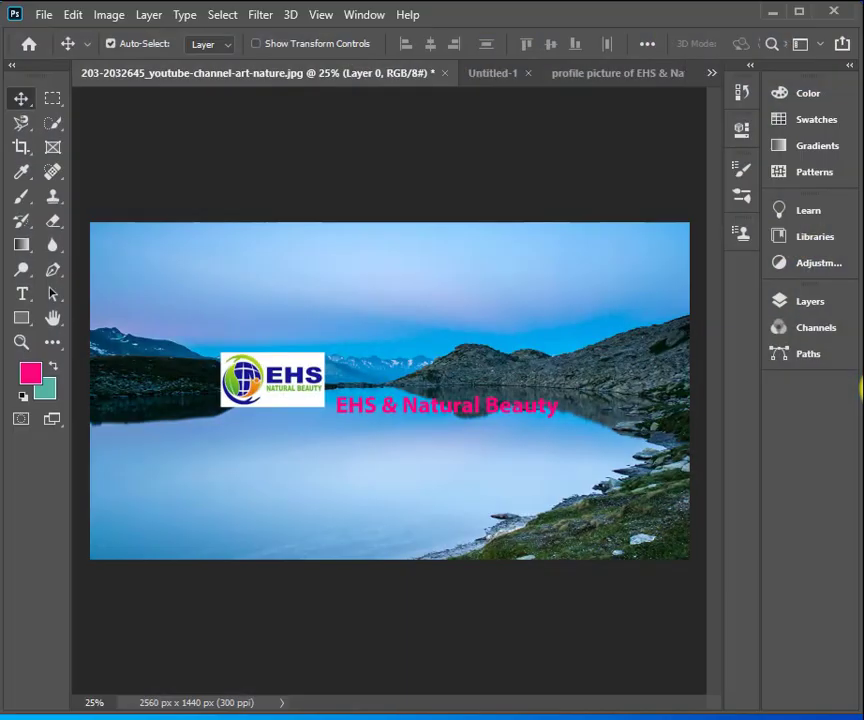